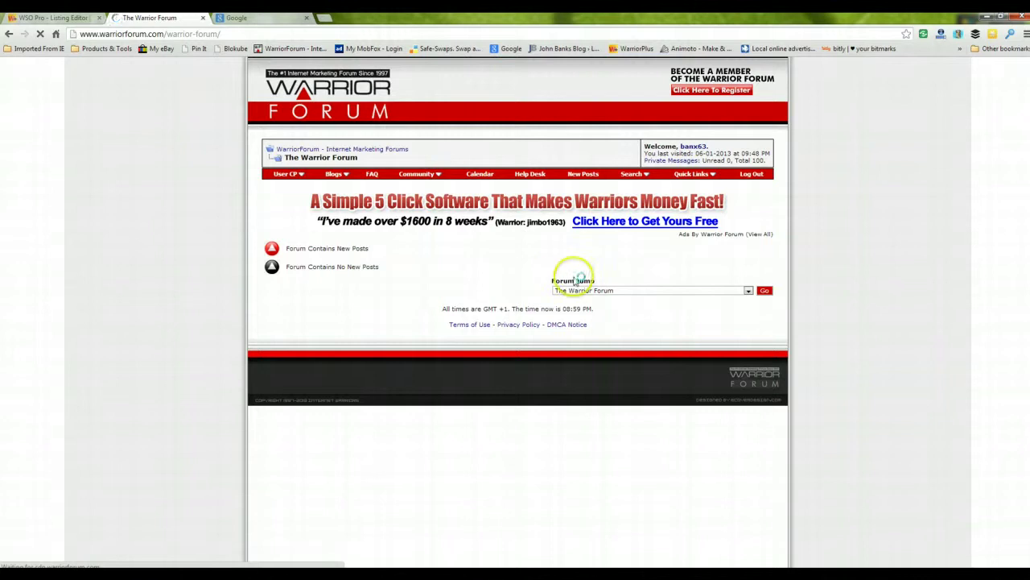
# Step: Go to the forum's main index and examine the Warrior Special Offers Forum entry and its viewer, thread and post figures
pyautogui.click(387, 152)
pyautogui.scroll(-3, 426, 237)
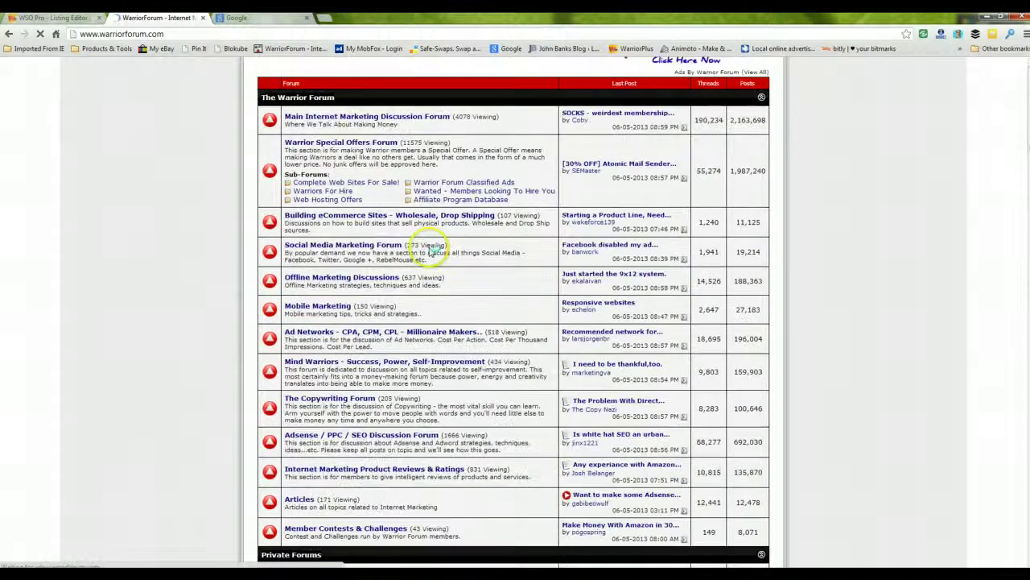
pyautogui.scroll(1, 425, 234)
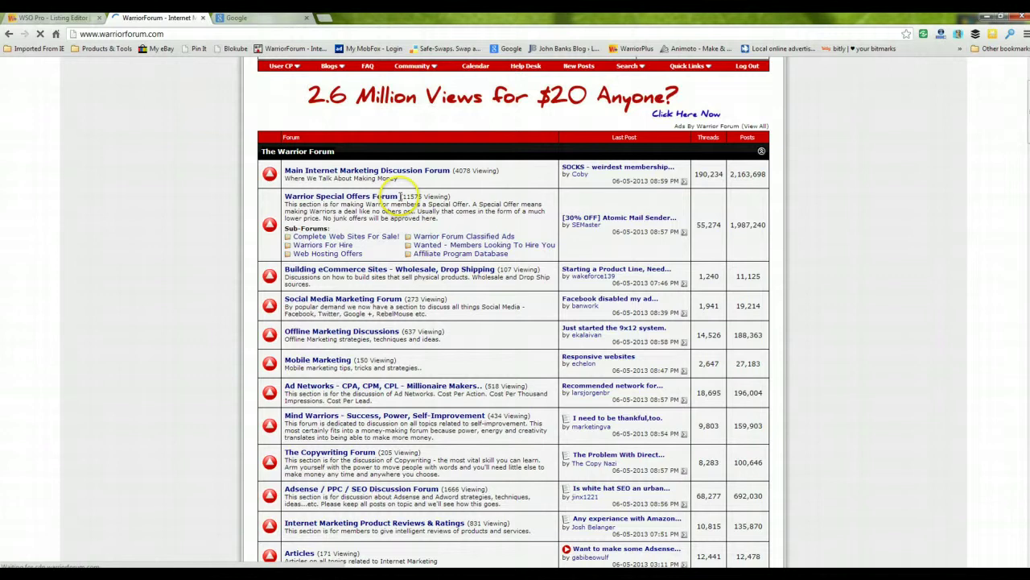
pyautogui.moveTo(411, 196); pyautogui.dragTo(453, 197)
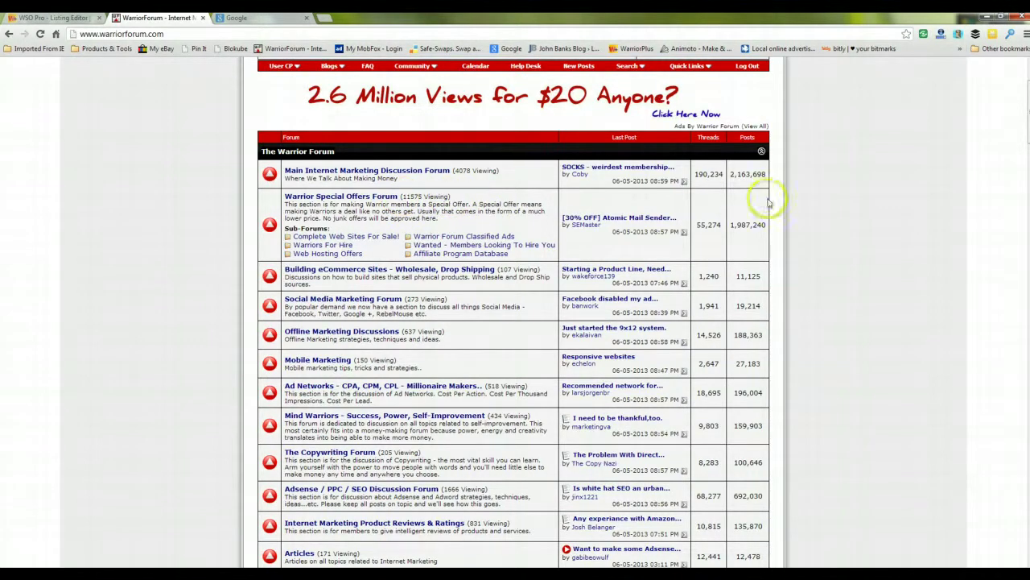
pyautogui.scroll(3, 354, 229)
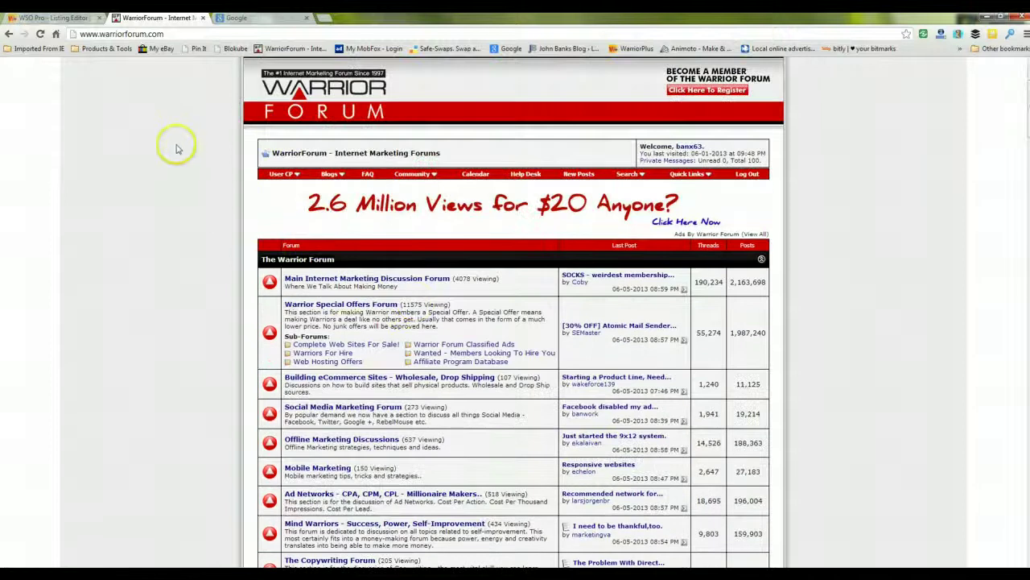
# Step: Switch to the WSO Pro listing editor and examine the product details of the 30 Minute Infographics listing, including quantity and delivery options
pyautogui.click(58, 18)
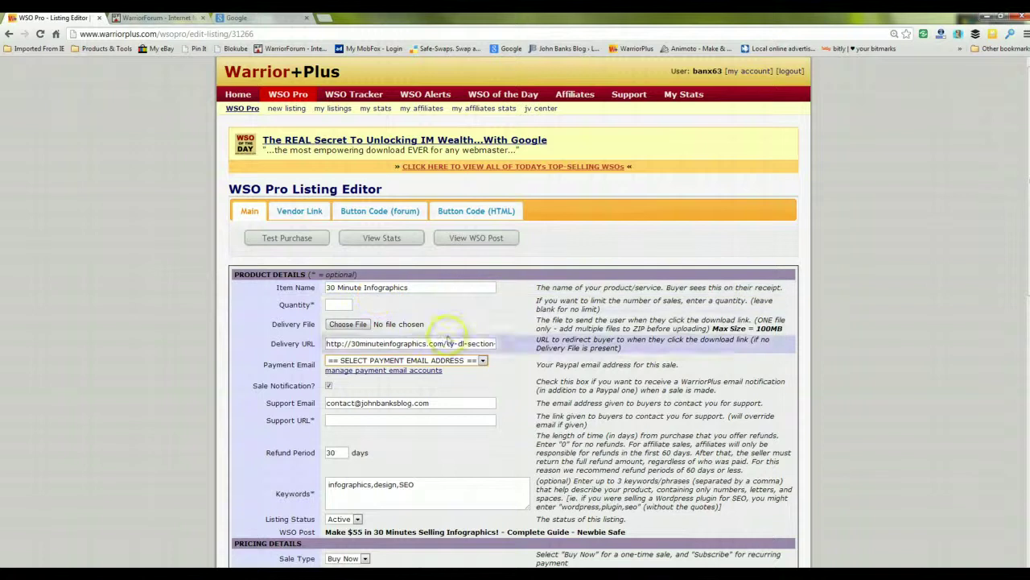
pyautogui.scroll(-1, 449, 341)
pyautogui.scroll(1, 442, 330)
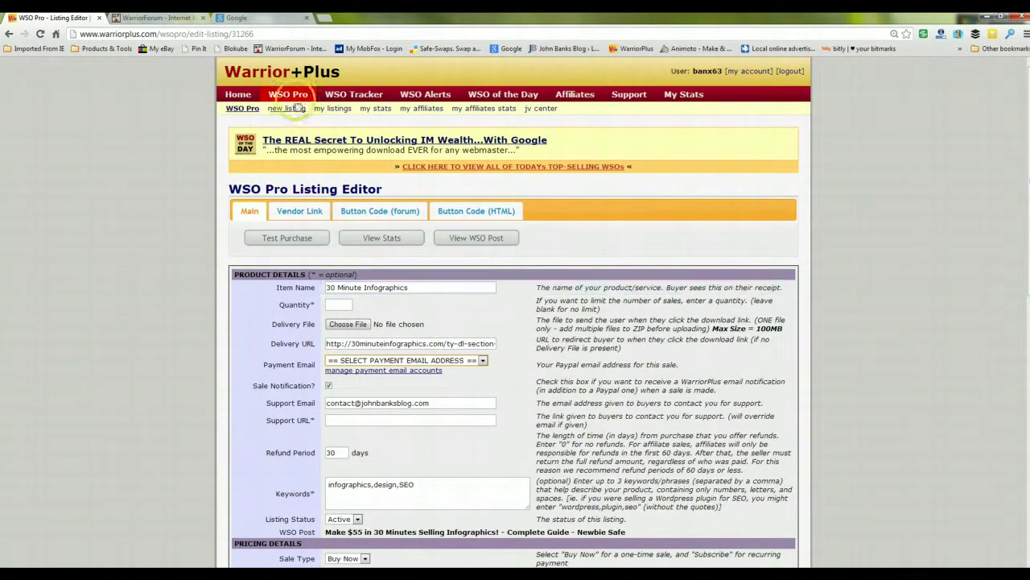
pyautogui.scroll(-3, 483, 276)
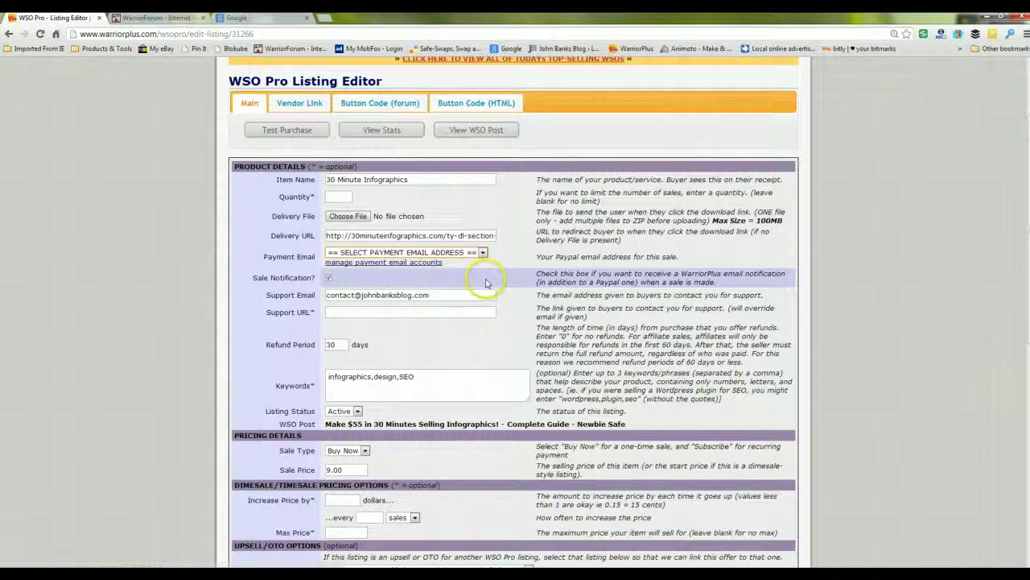
pyautogui.scroll(2, 460, 266)
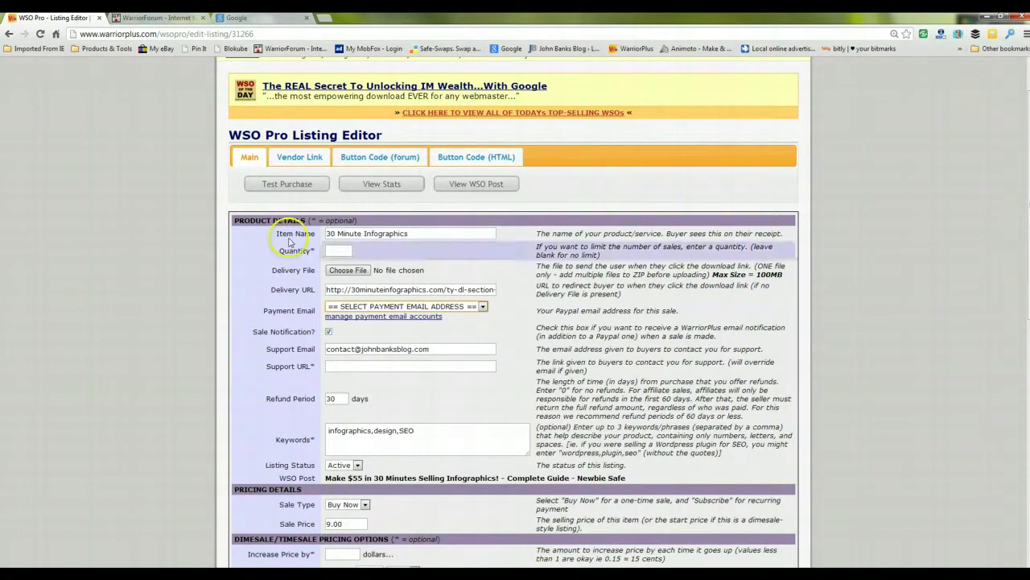
pyautogui.scroll(-1, 460, 292)
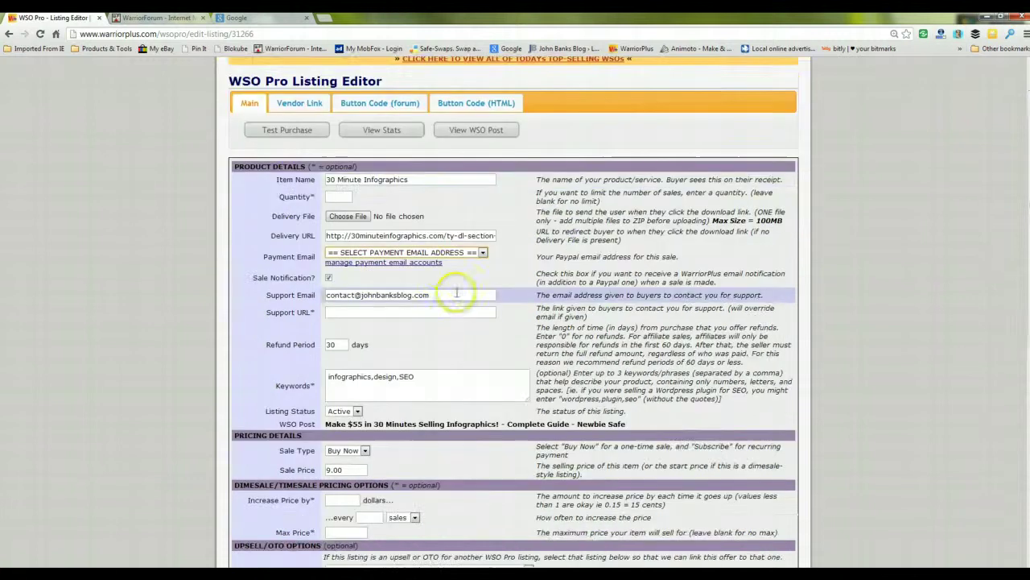
pyautogui.scroll(-3, 475, 203)
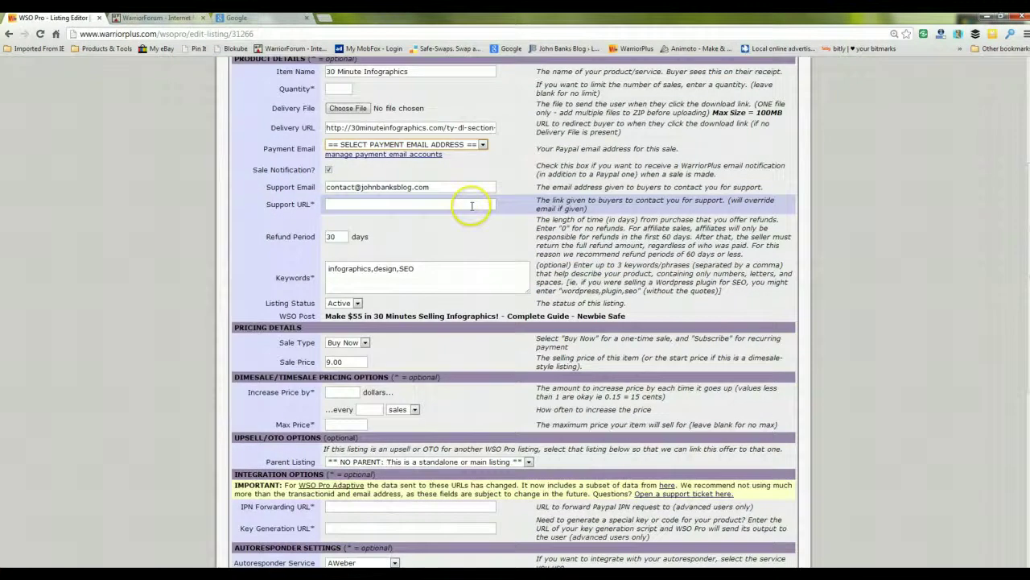
pyautogui.scroll(3, 472, 202)
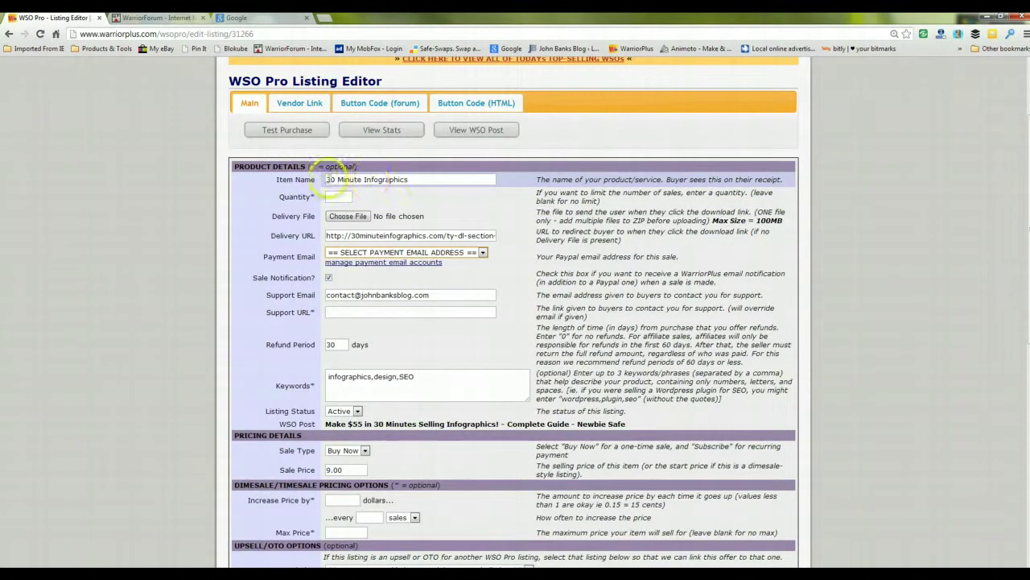
pyautogui.click(342, 195)
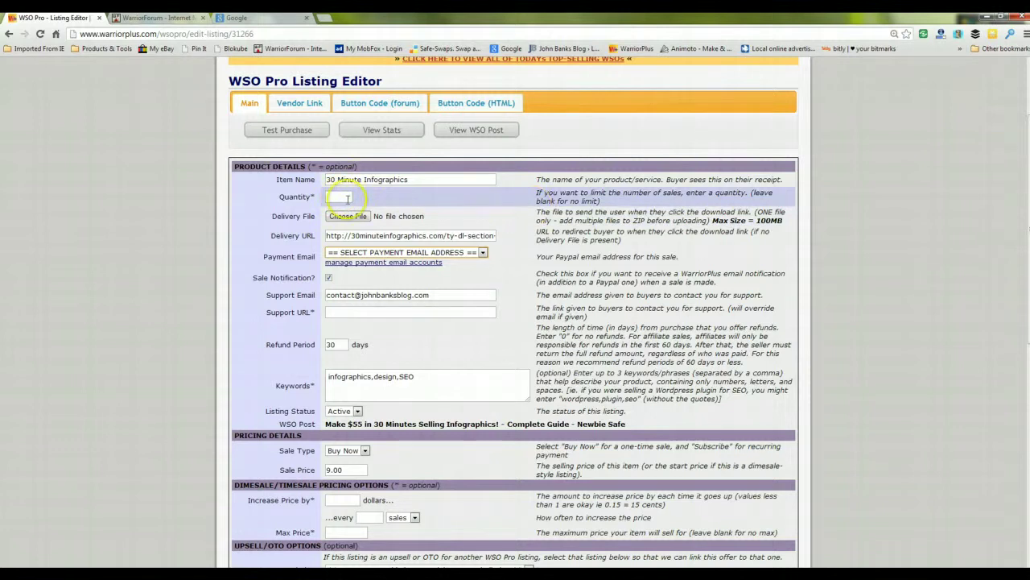
pyautogui.click(281, 223)
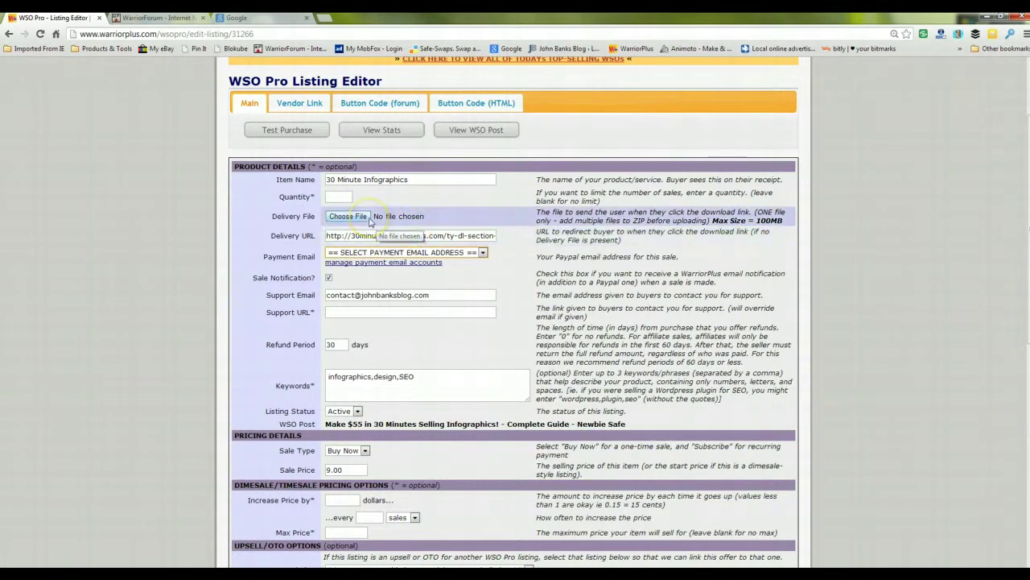
pyautogui.click(465, 222)
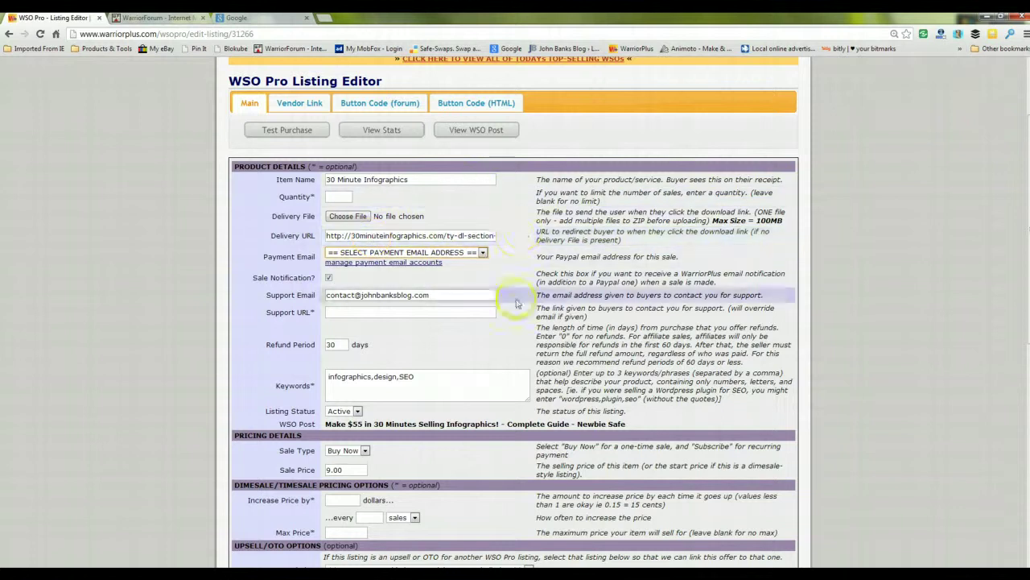
# Step: Examine the listing's payment email, sale notification, support, refund, keyword, pricing and upsell settings
pyautogui.scroll(-3, 483, 290)
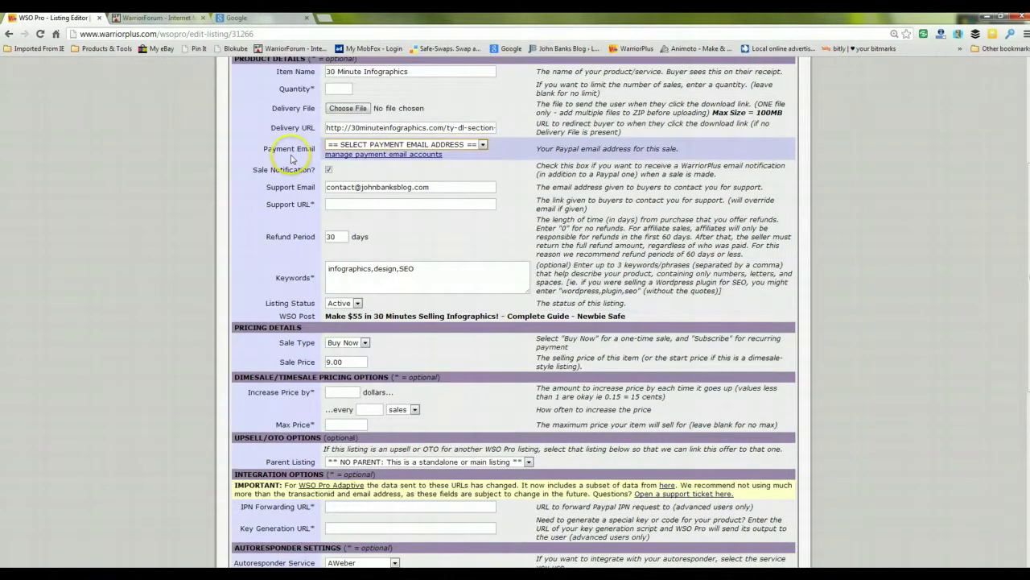
pyautogui.scroll(-2, 346, 177)
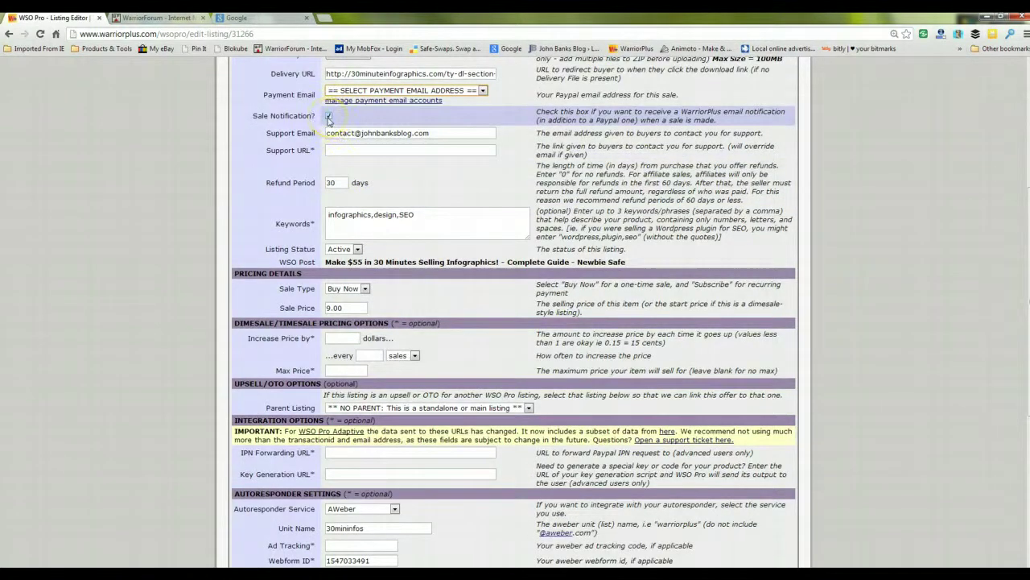
pyautogui.scroll(-1, 403, 202)
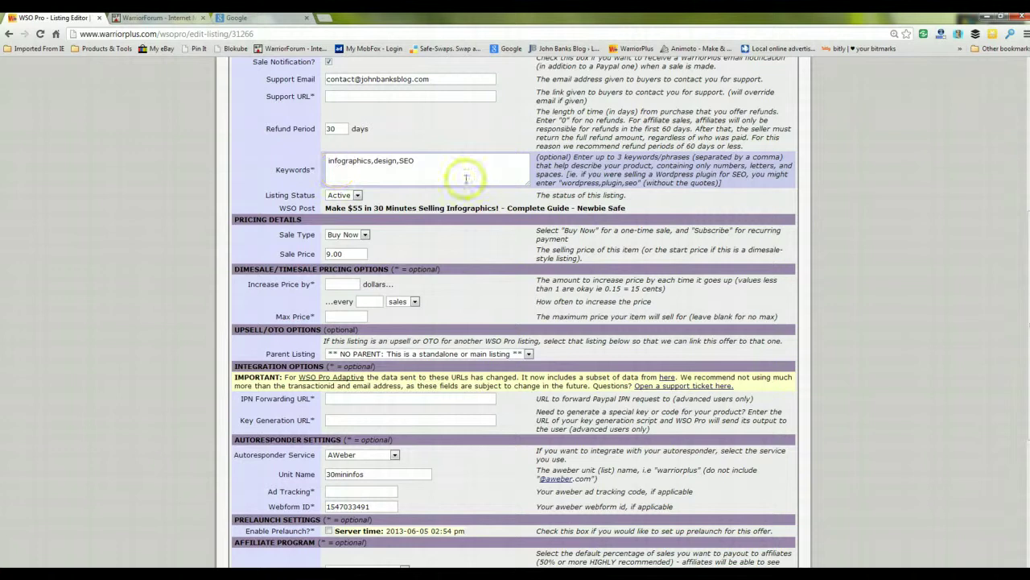
pyautogui.scroll(-1, 425, 248)
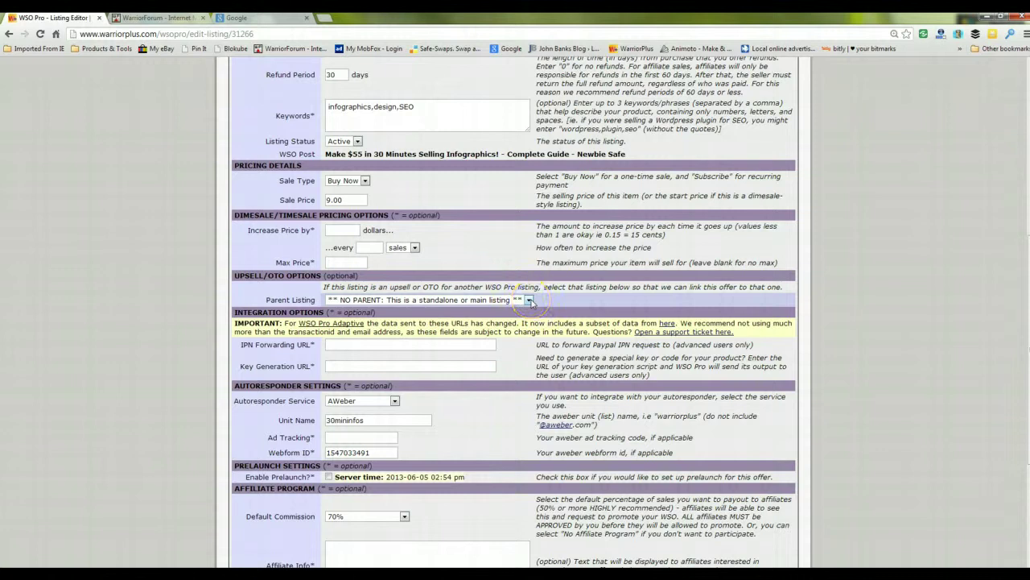
# Step: Examine the listing's autoresponder, prelaunch, affiliate program and WSO of the Day settings, down to the Update Listing option
pyautogui.scroll(-3, 530, 301)
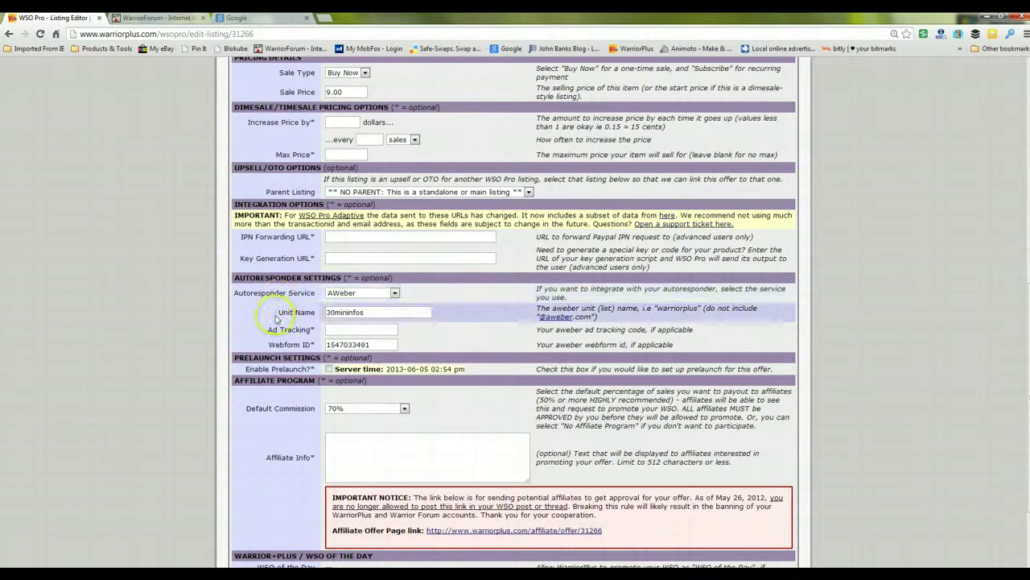
pyautogui.scroll(6, 330, 306)
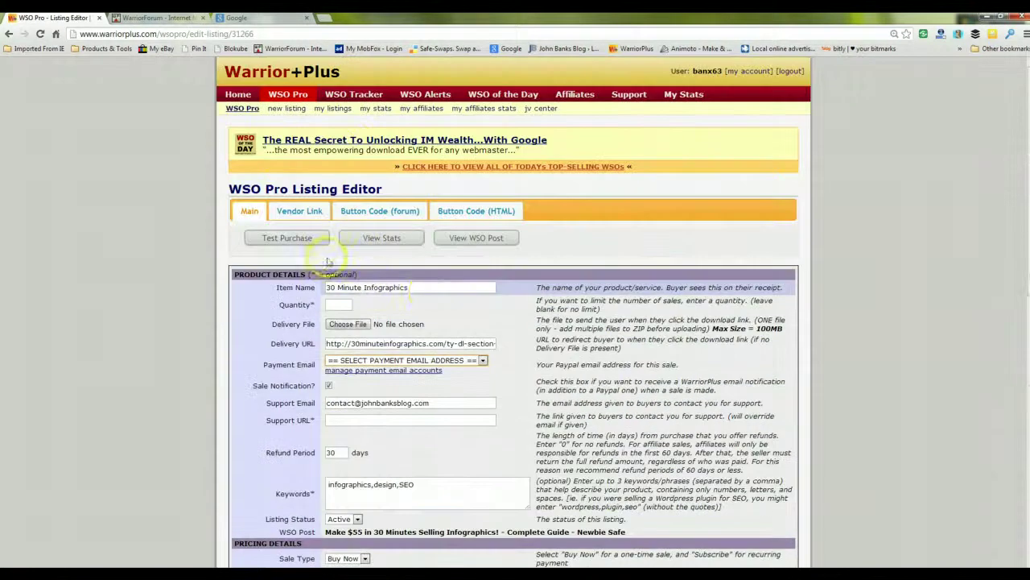
pyautogui.scroll(-6, 427, 292)
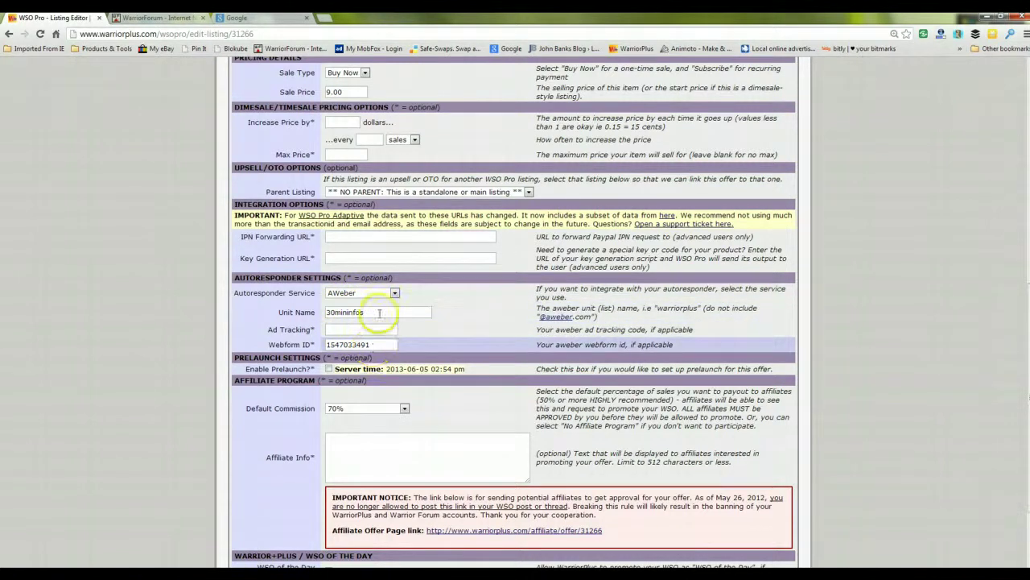
pyautogui.scroll(-3, 385, 346)
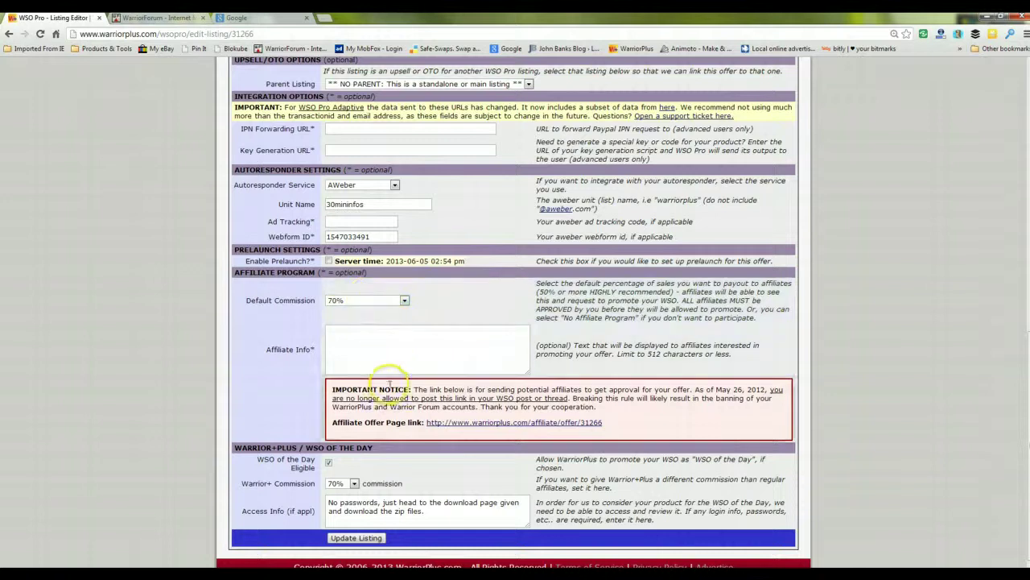
pyautogui.scroll(-1, 391, 349)
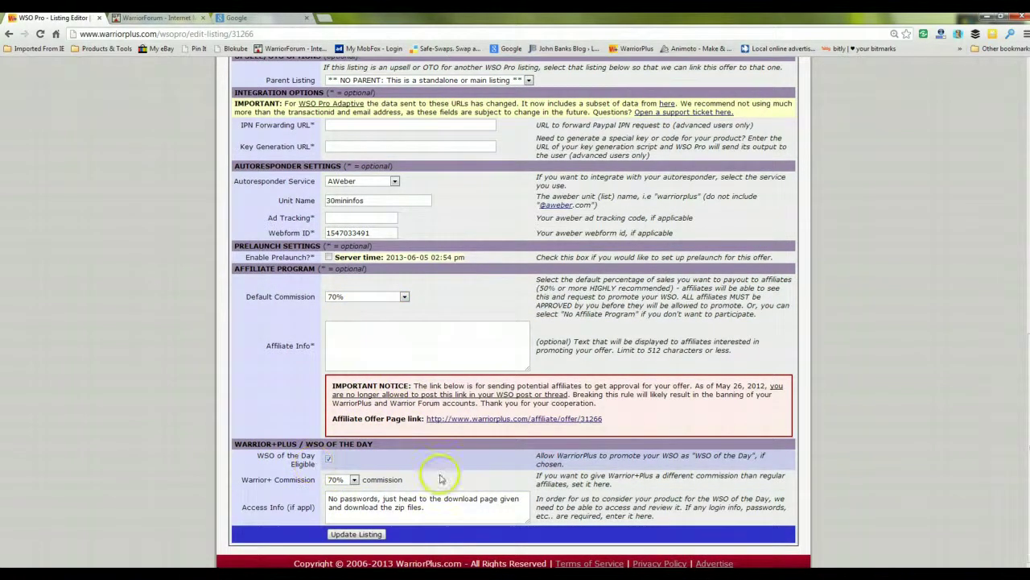
pyautogui.scroll(15, 450, 475)
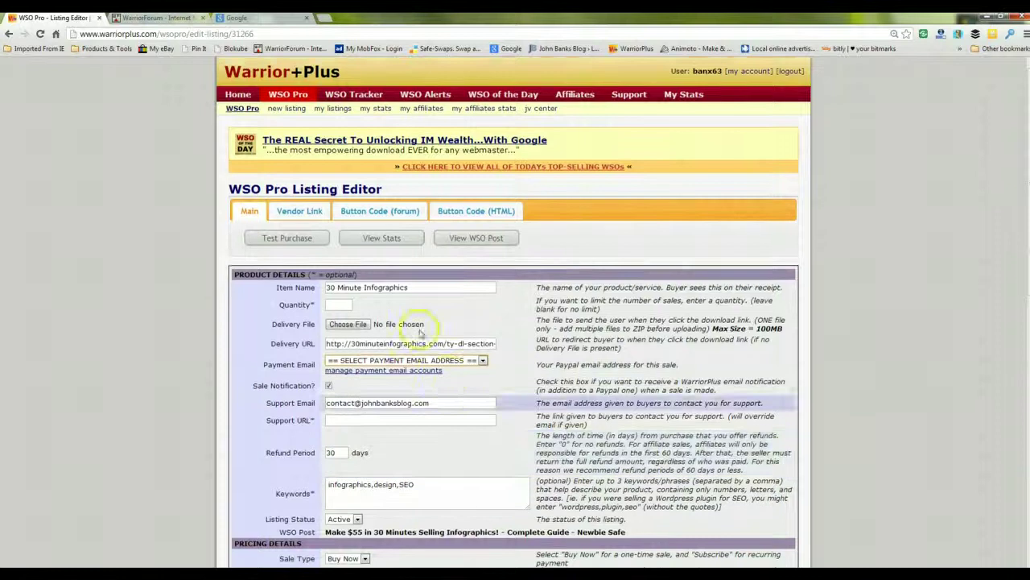
pyautogui.scroll(-5, 480, 450)
pyautogui.scroll(5, 459, 311)
pyautogui.scroll(-5, 370, 387)
pyautogui.scroll(-3, 370, 387)
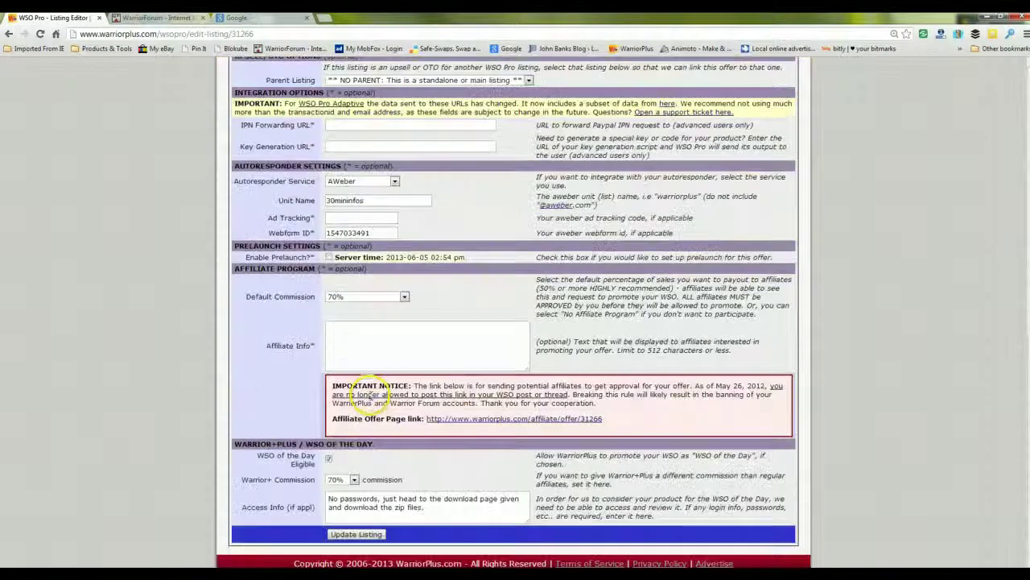
pyautogui.click(356, 535)
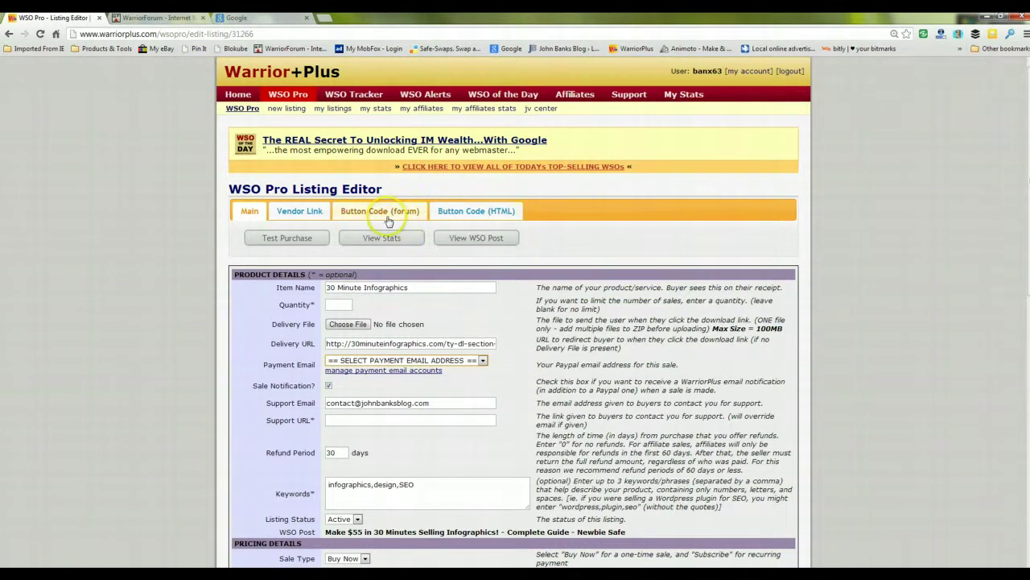
# Step: Return to the Warrior Forum and open the "Make $55 in 30 Minutes Selling Infographics!" thread from the subscribed threads
pyautogui.click(182, 17)
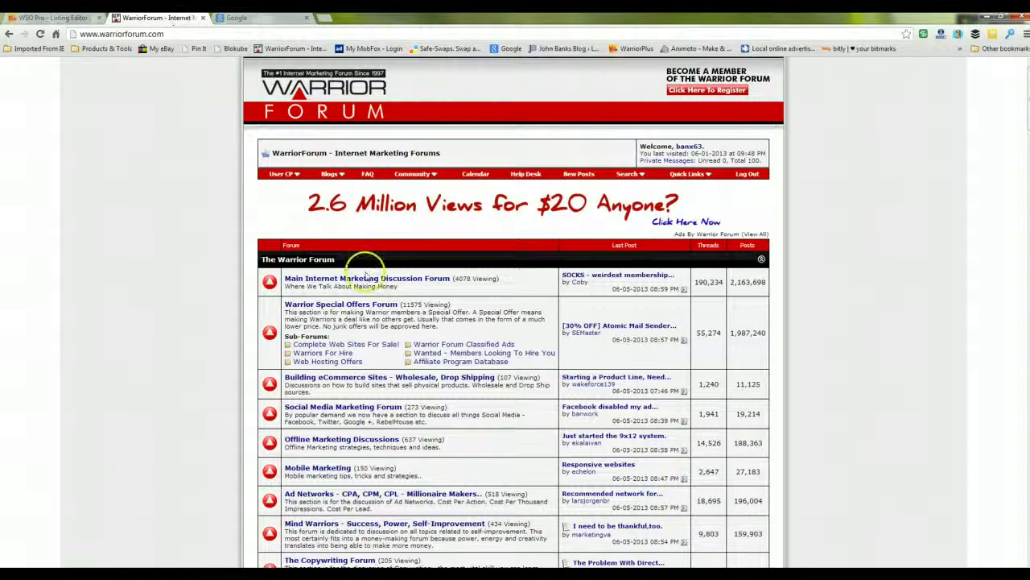
pyautogui.click(296, 178)
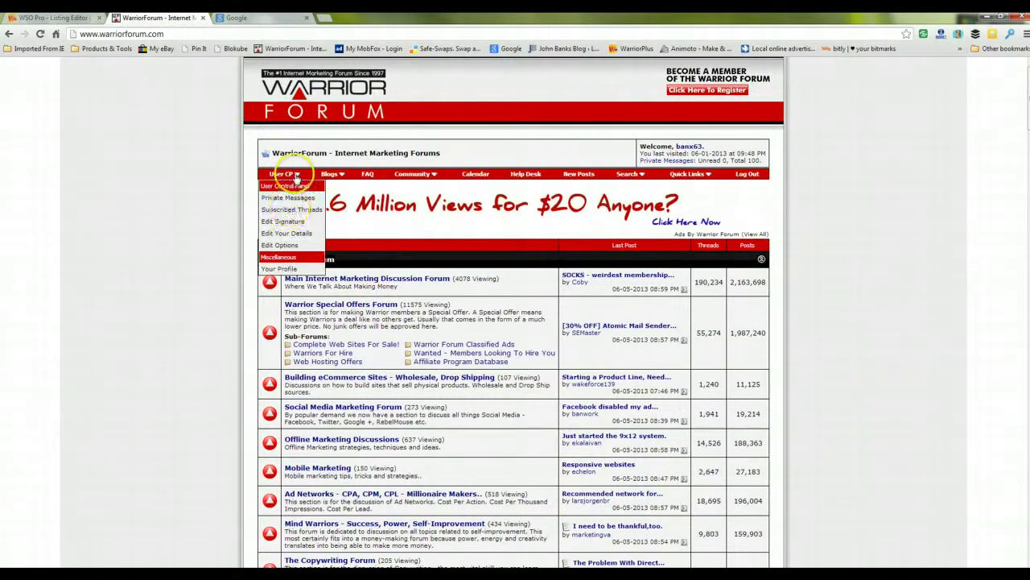
pyautogui.click(292, 209)
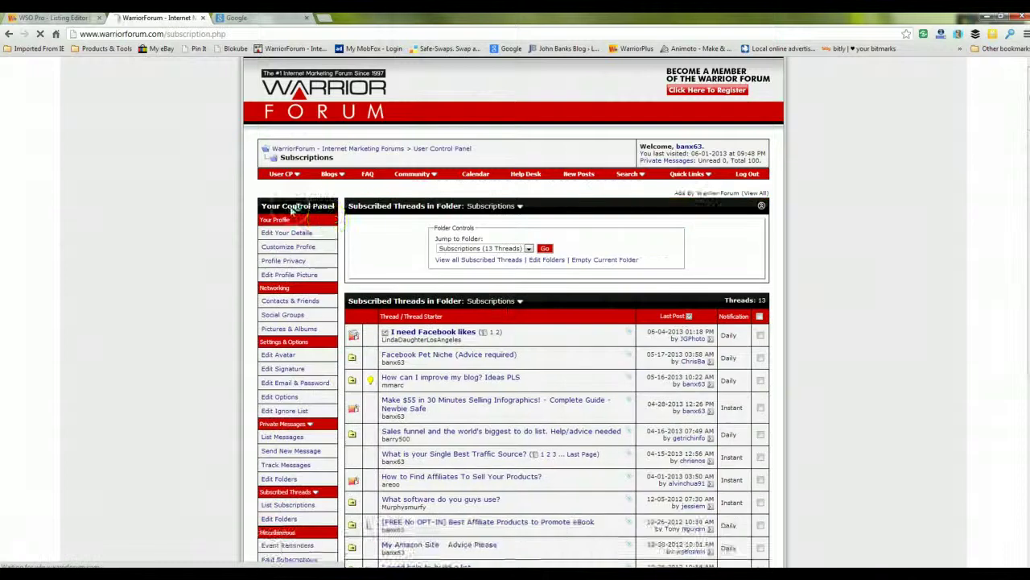
pyautogui.scroll(-2, 482, 370)
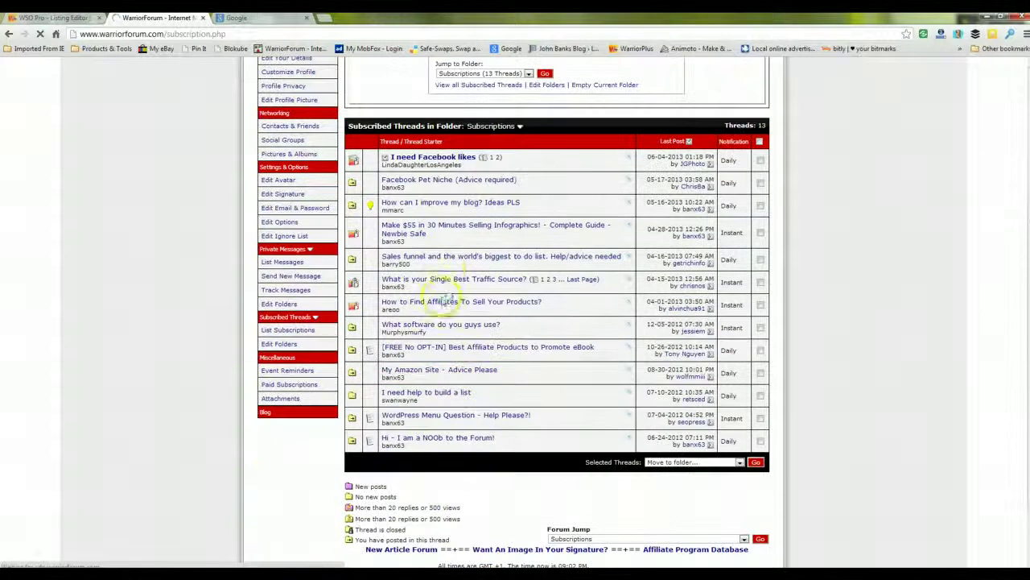
pyautogui.click(450, 233)
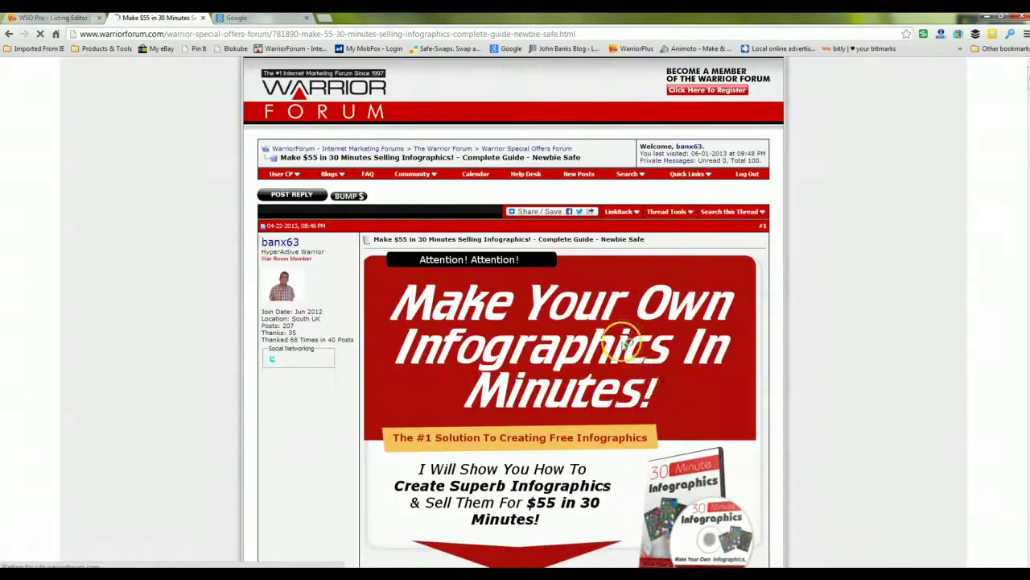
# Step: Examine the infographics sales thread from its headline through the testimonials and bonuses down to the Buy Now button
pyautogui.scroll(-9, 643, 370)
pyautogui.scroll(-4, 656, 382)
pyautogui.scroll(12, 656, 382)
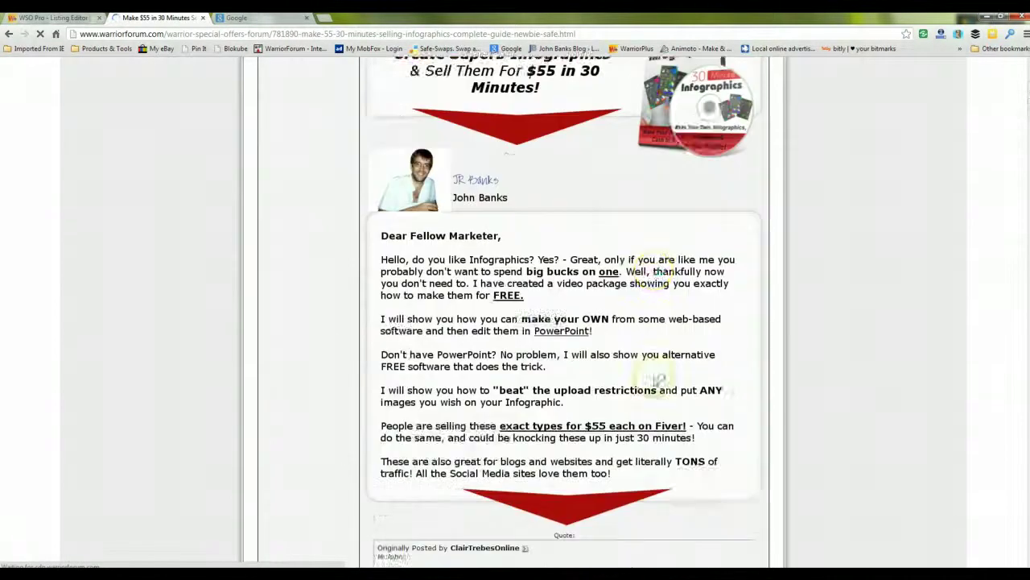
pyautogui.scroll(-15, 656, 380)
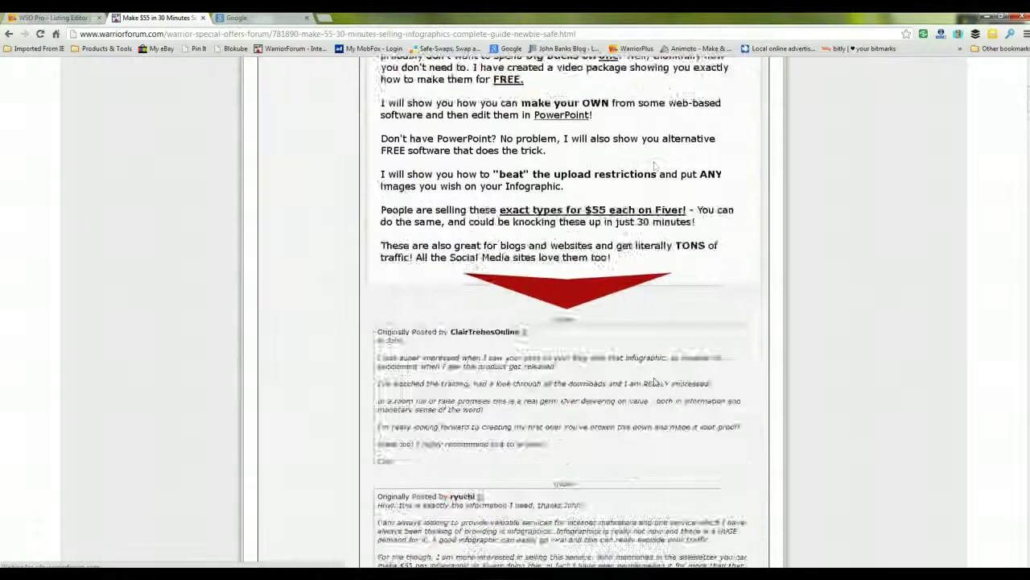
pyautogui.scroll(-16, 654, 382)
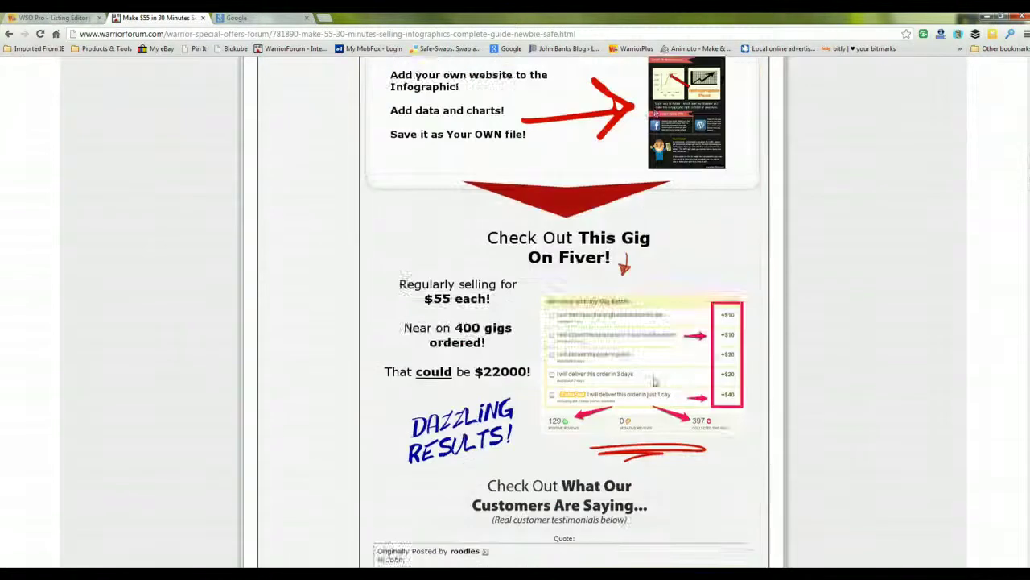
pyautogui.scroll(-16, 654, 379)
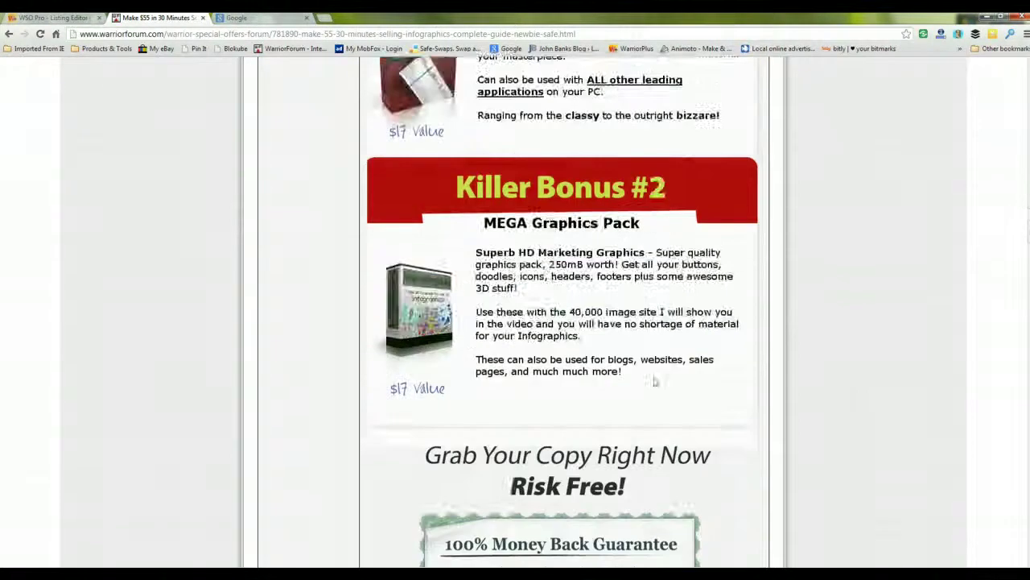
pyautogui.scroll(-5, 655, 383)
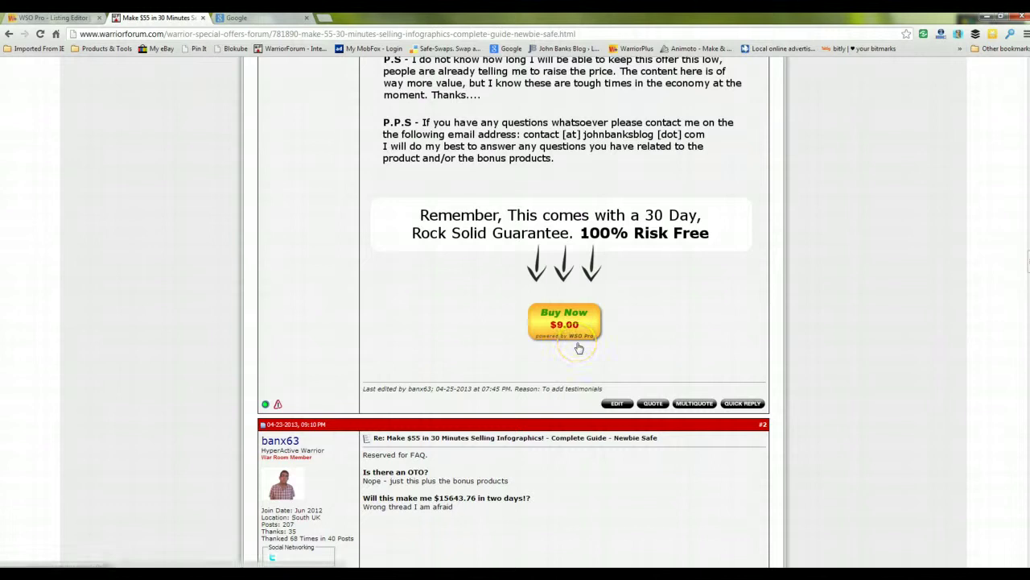
# Step: Switch to the WSO Pro listing editor, display the forum button code and select the entire code
pyautogui.click(65, 18)
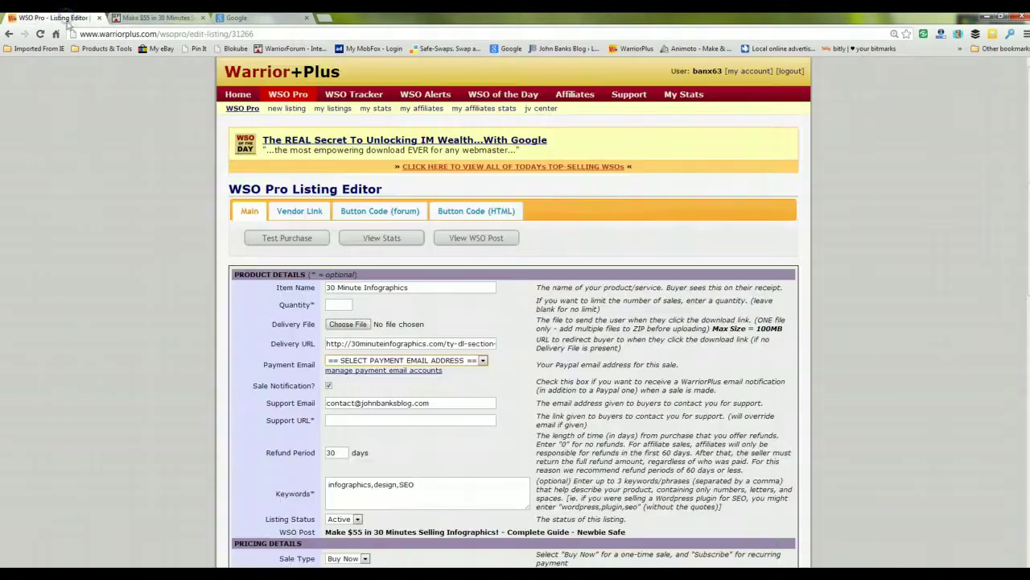
pyautogui.click(382, 216)
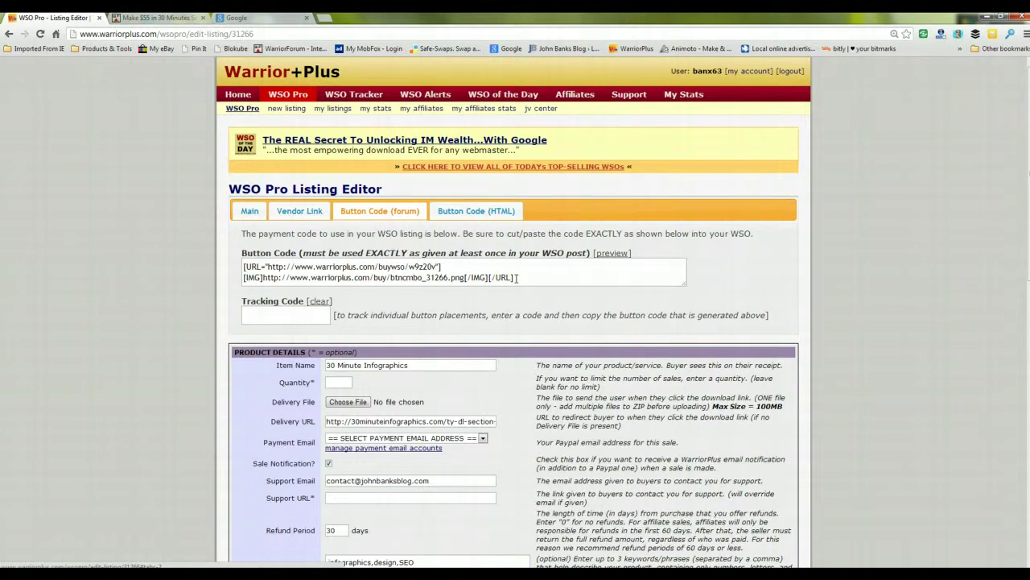
pyautogui.moveTo(516, 277); pyautogui.dragTo(246, 258)
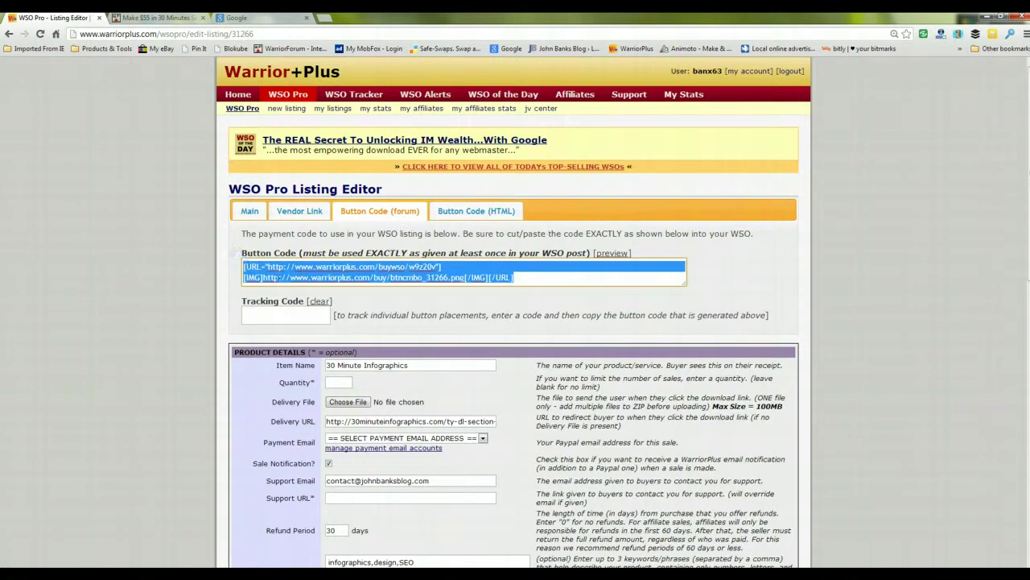
# Step: Return to the infographics sales thread and start a new thread in the Warrior Special Offers Forum
pyautogui.click(163, 18)
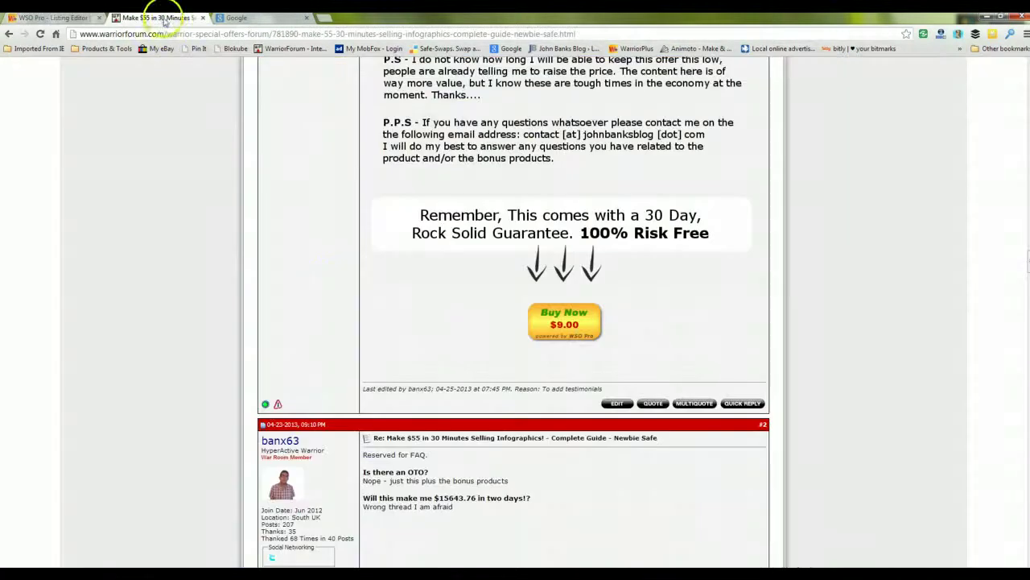
pyautogui.scroll(-10, 521, 354)
pyautogui.scroll(10, 522, 354)
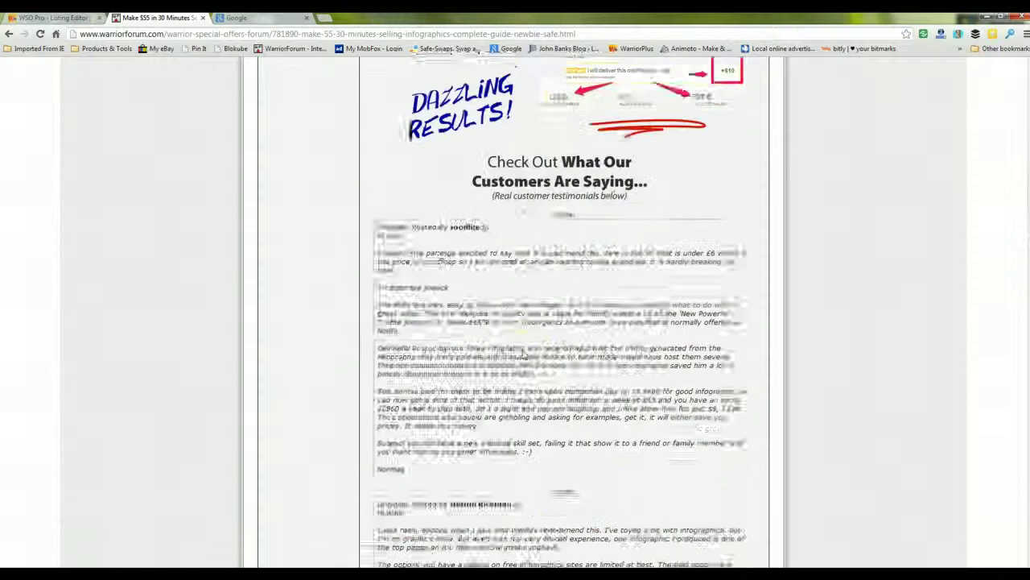
pyautogui.scroll(10, 522, 354)
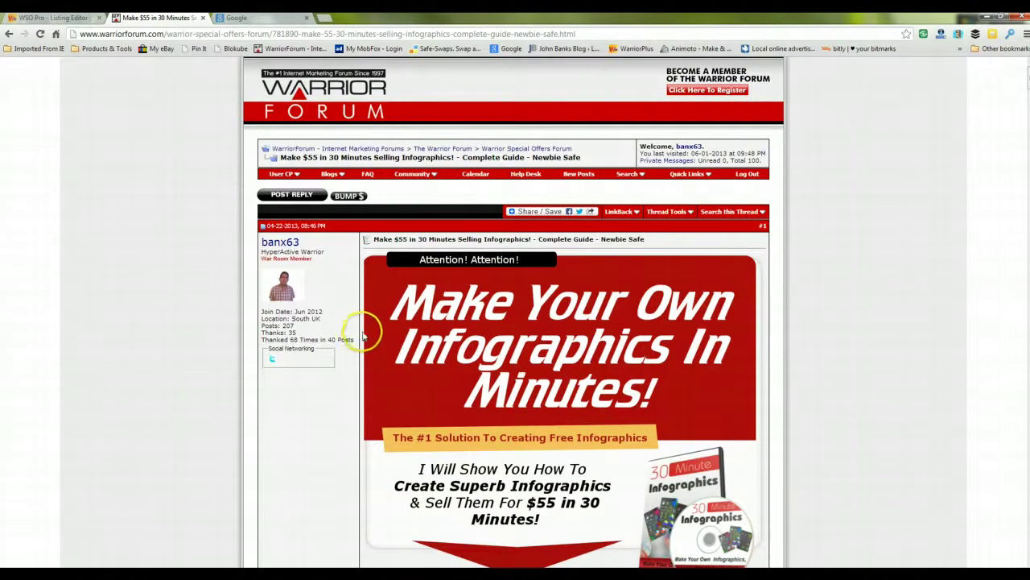
pyautogui.click(511, 150)
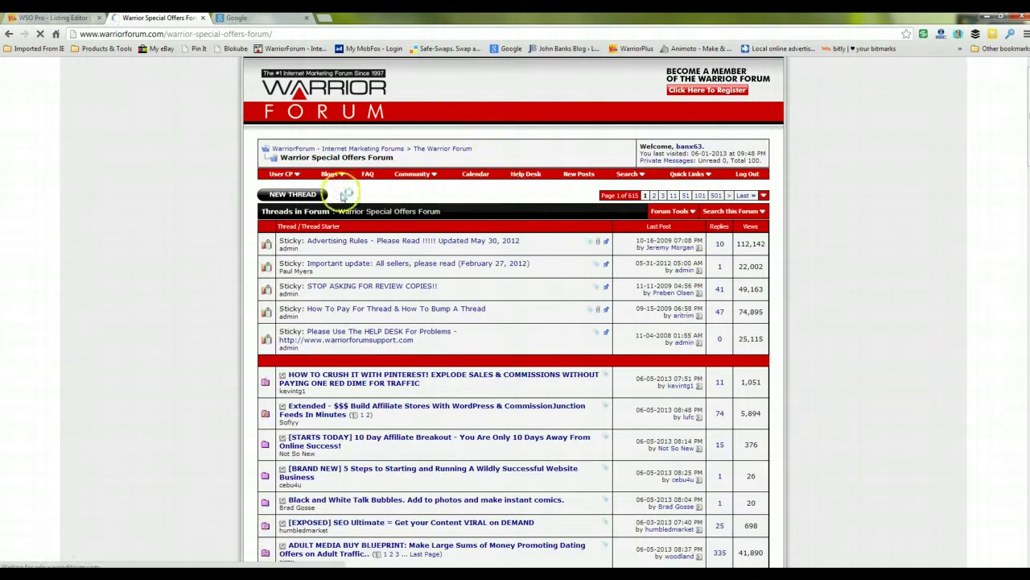
pyautogui.click(300, 199)
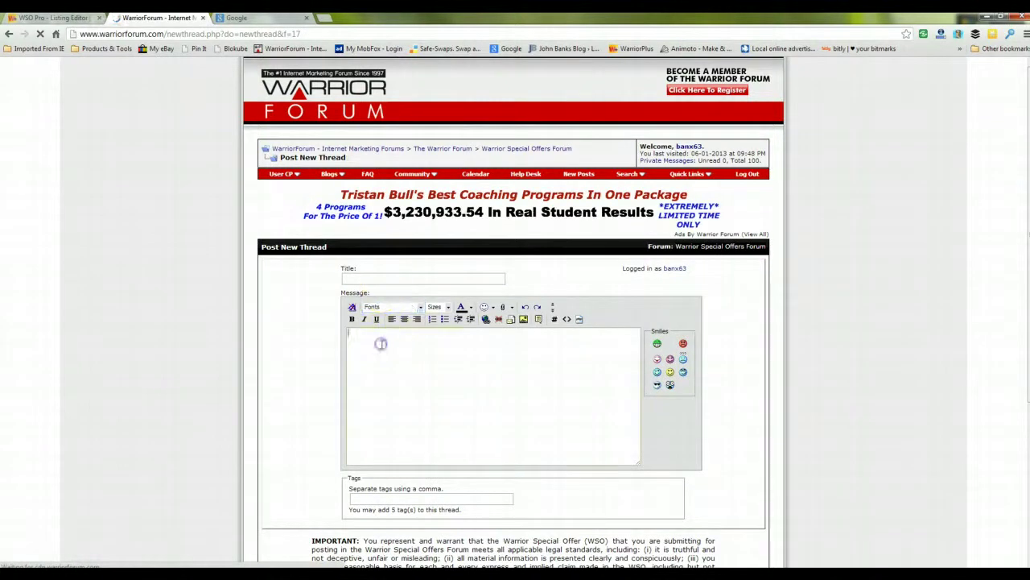
# Step: Write "this is my WSO.....blah blah...." as the thread's message and insert an empty pair of HTML tags below it
pyautogui.click(430, 366)
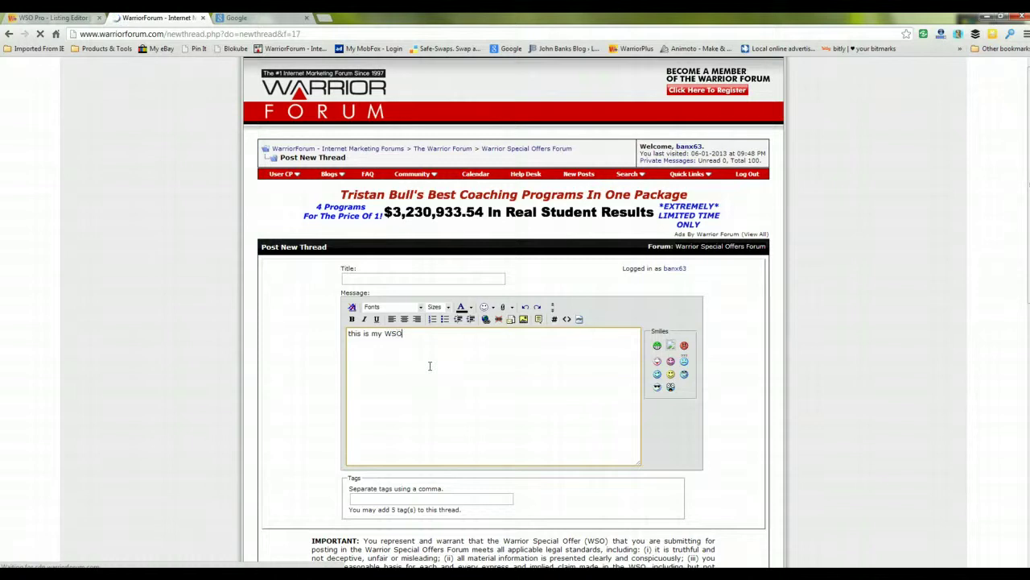
pyautogui.write('this is my WSO.....blah blah....')
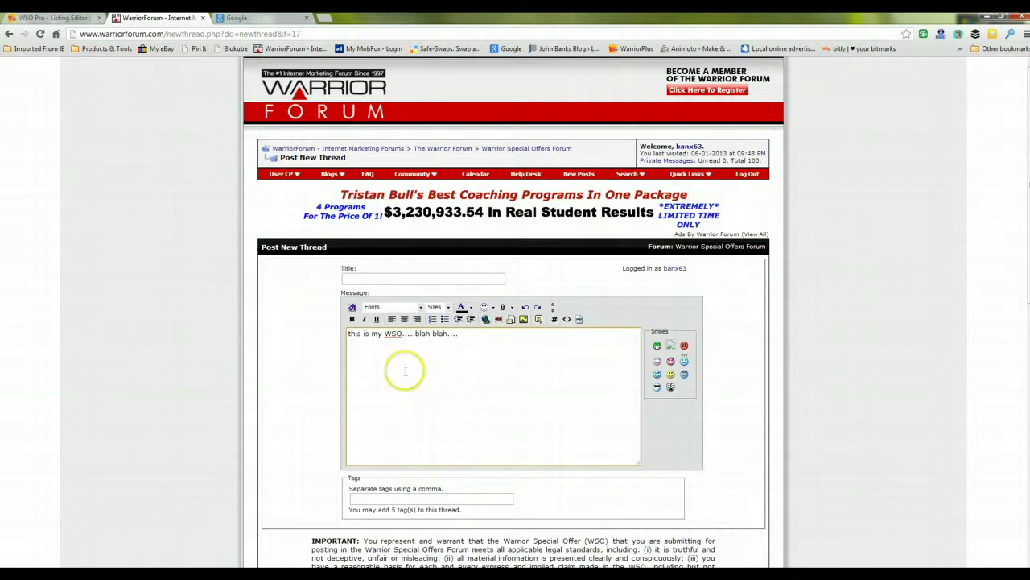
pyautogui.press('Return')
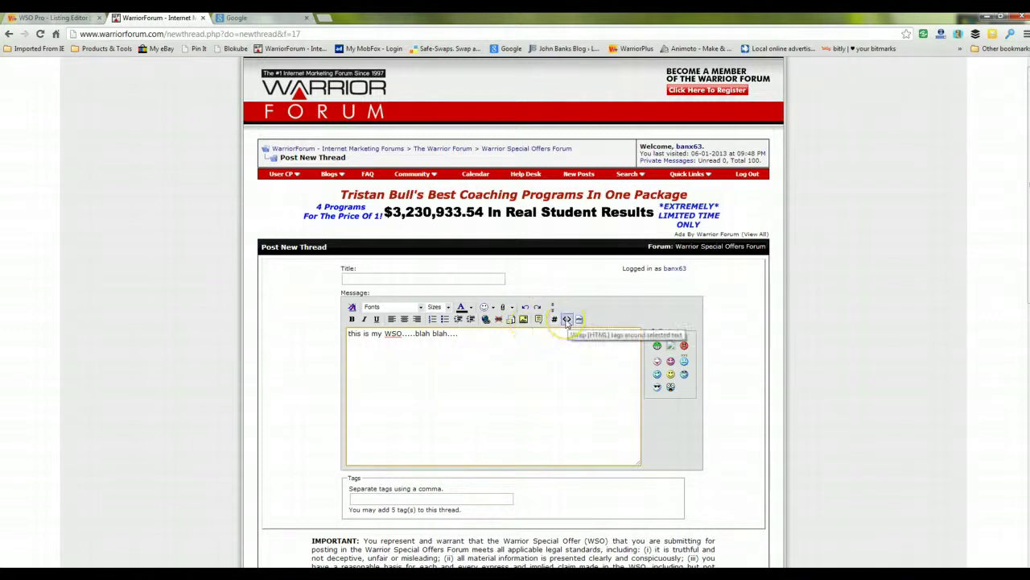
pyautogui.click(567, 318)
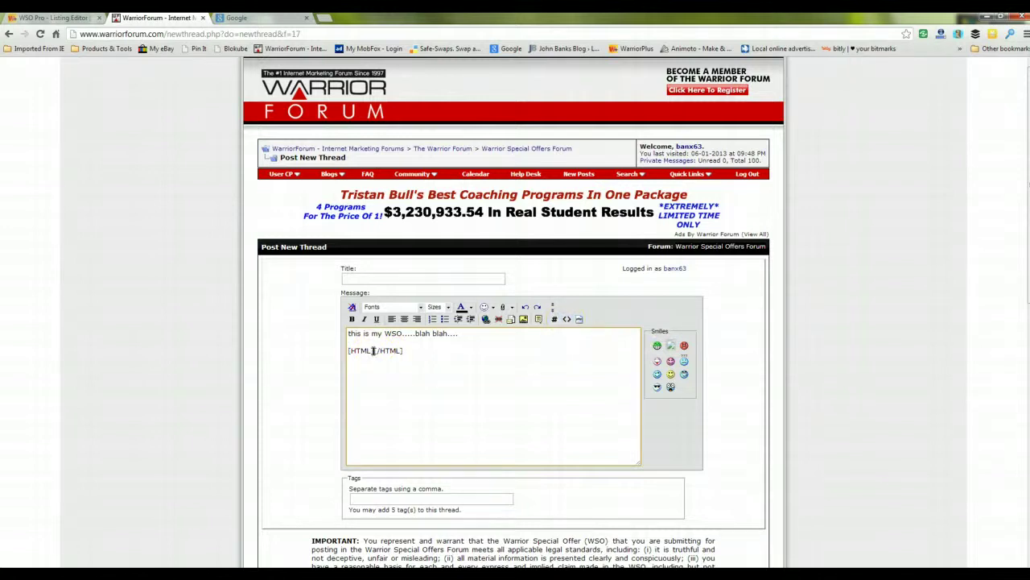
# Step: Check the forum button code in the listing editor, and clear the whole draft message in the new thread
pyautogui.click(82, 18)
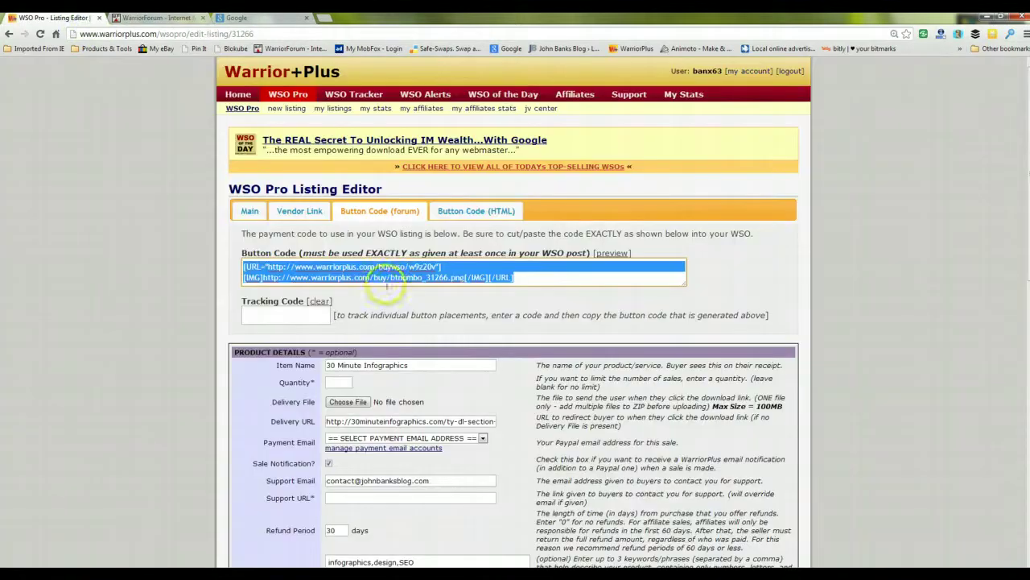
pyautogui.click(180, 18)
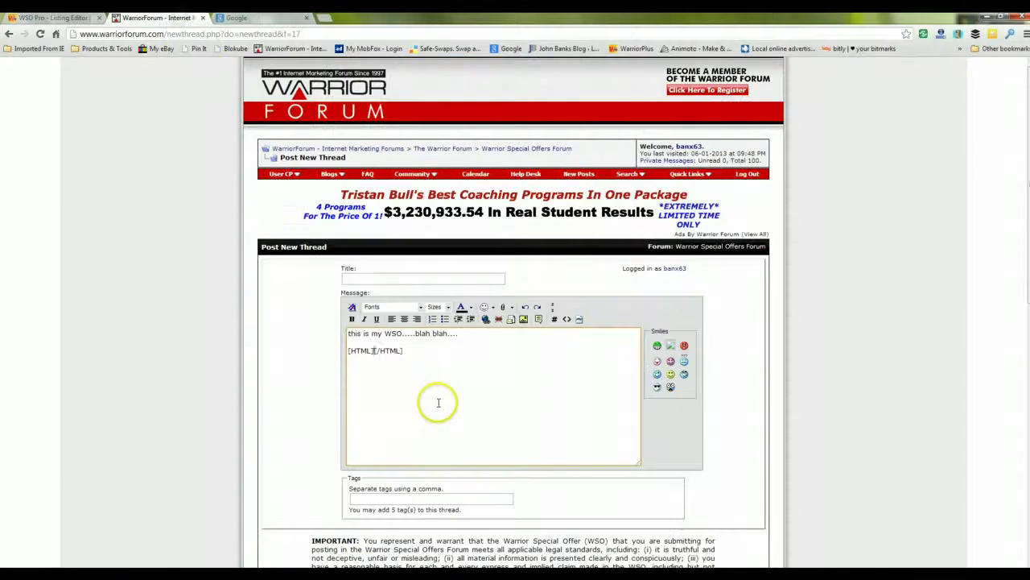
pyautogui.moveTo(408, 352); pyautogui.dragTo(341, 335)
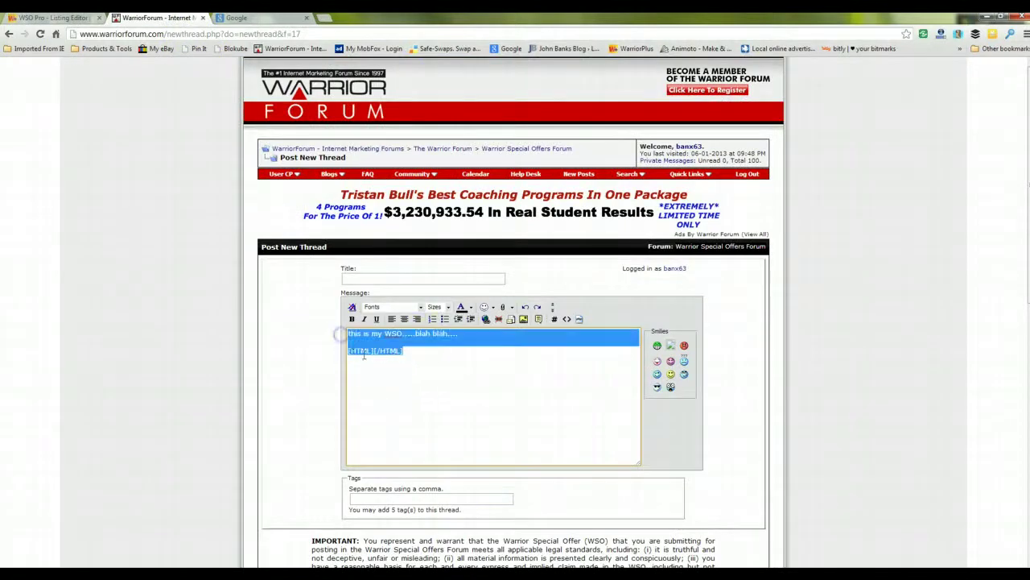
pyautogui.press('Delete')
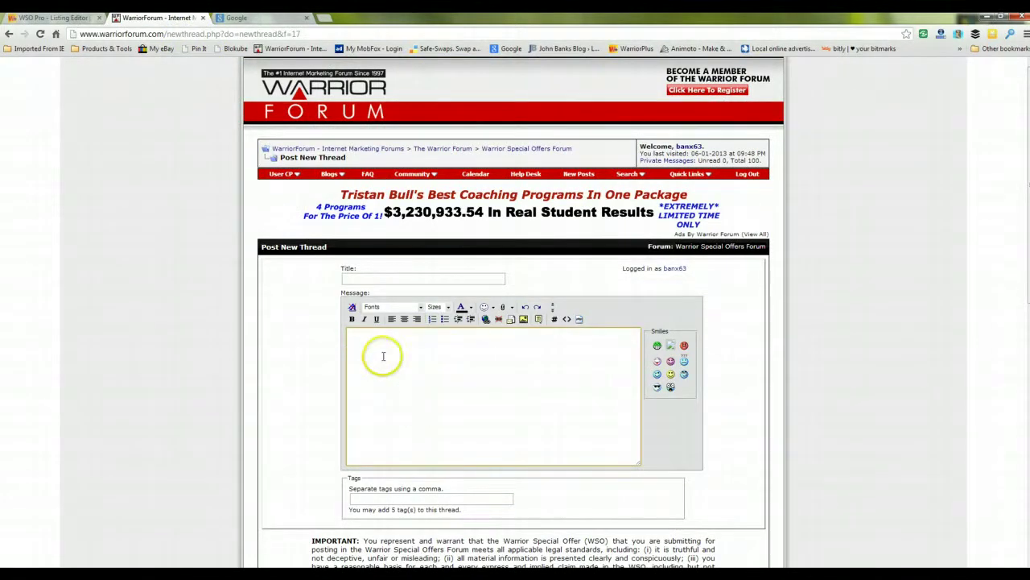
# Step: Return to the WSO Pro listing editor, review the listing's settings and show its main options
pyautogui.click(52, 18)
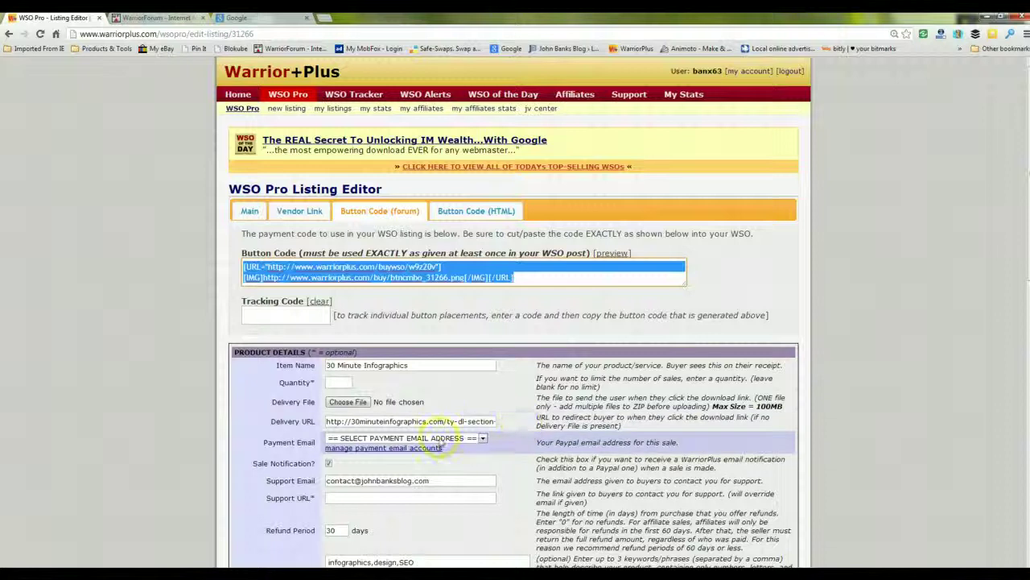
pyautogui.scroll(-9, 441, 448)
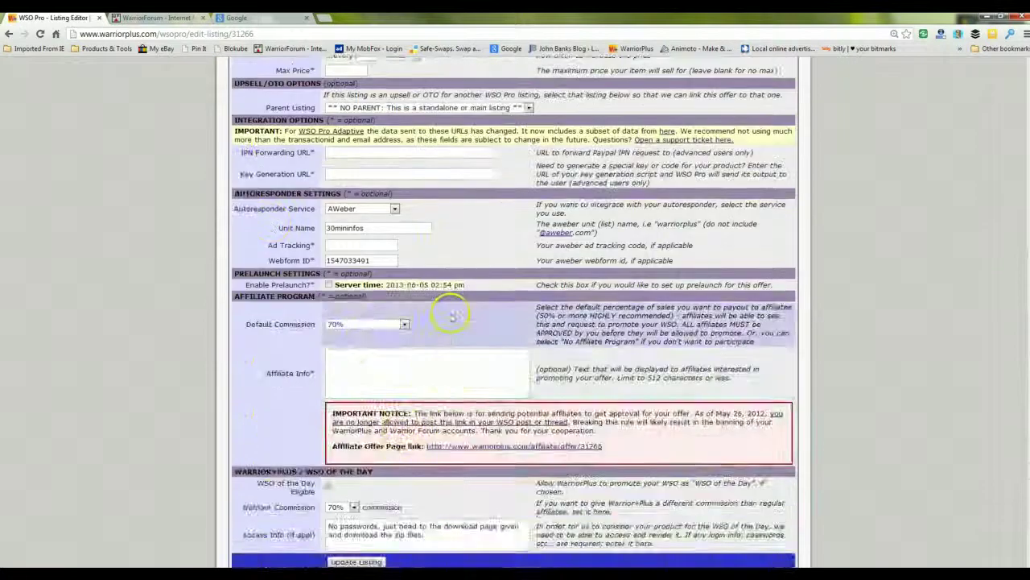
pyautogui.scroll(10, 453, 317)
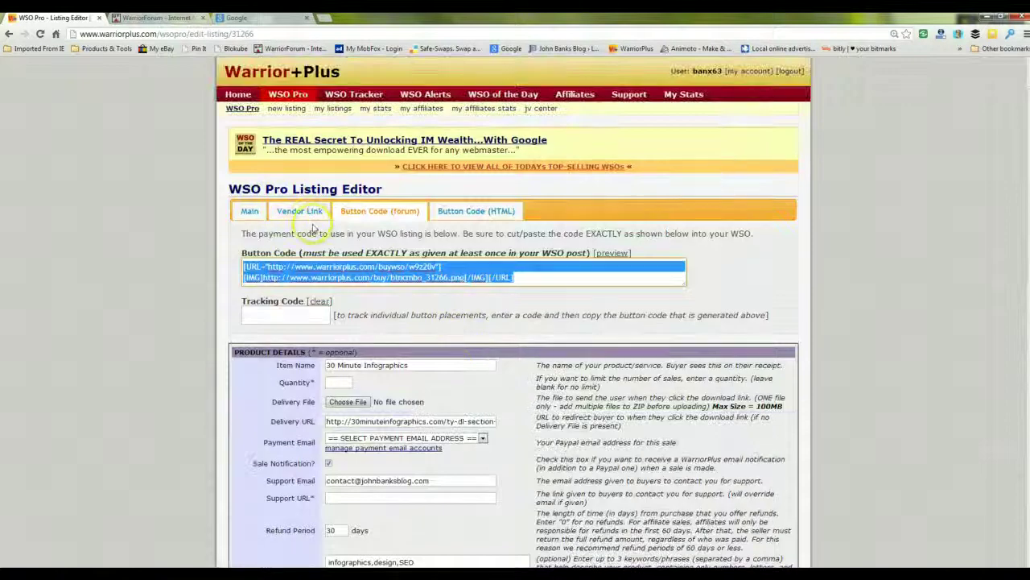
pyautogui.click(249, 211)
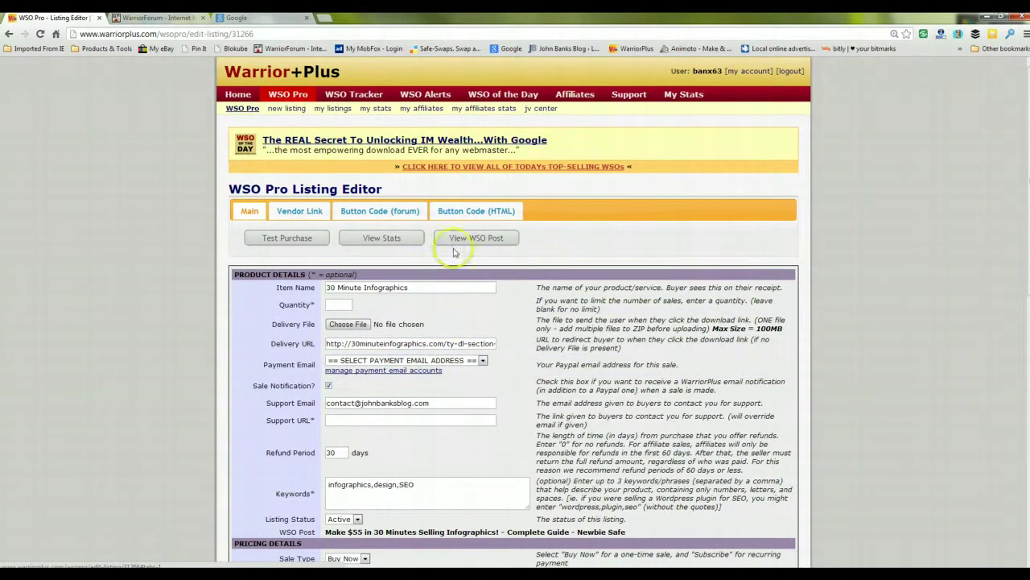
# Step: Go to the My Listings overview in WSO Pro and reopen the 30 Minute Infographics listing
pyautogui.click(320, 111)
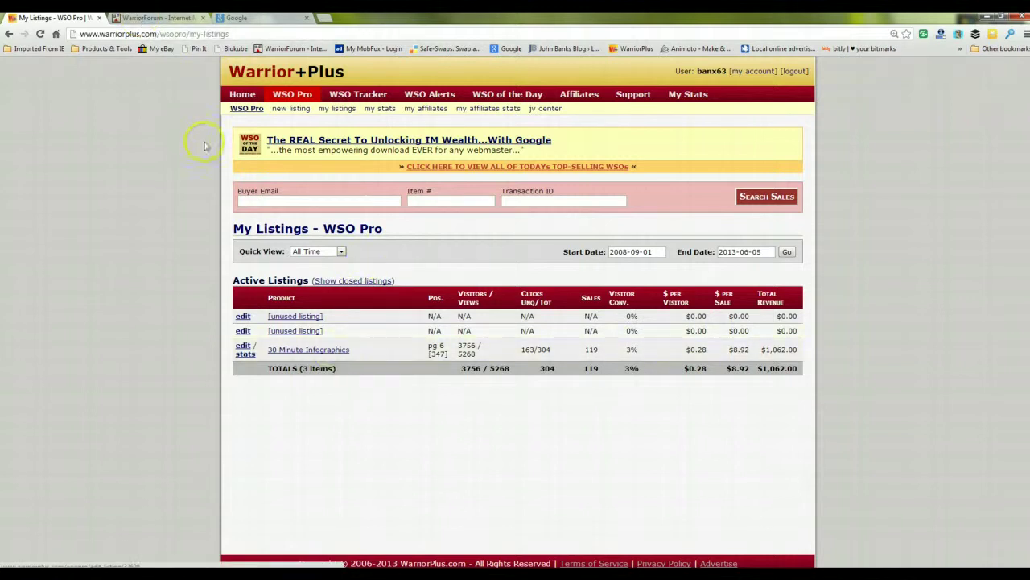
pyautogui.click(171, 18)
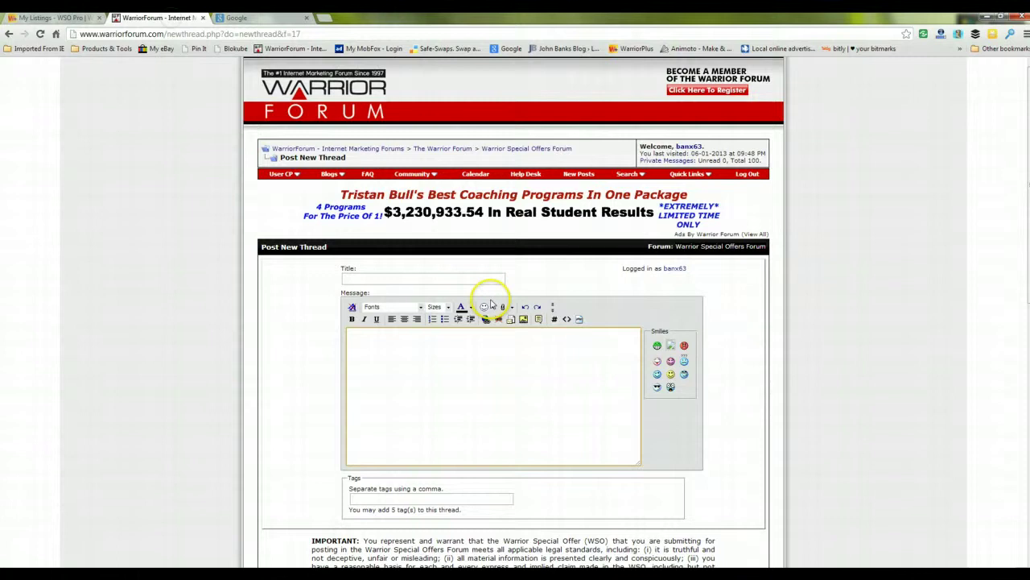
pyautogui.click(77, 17)
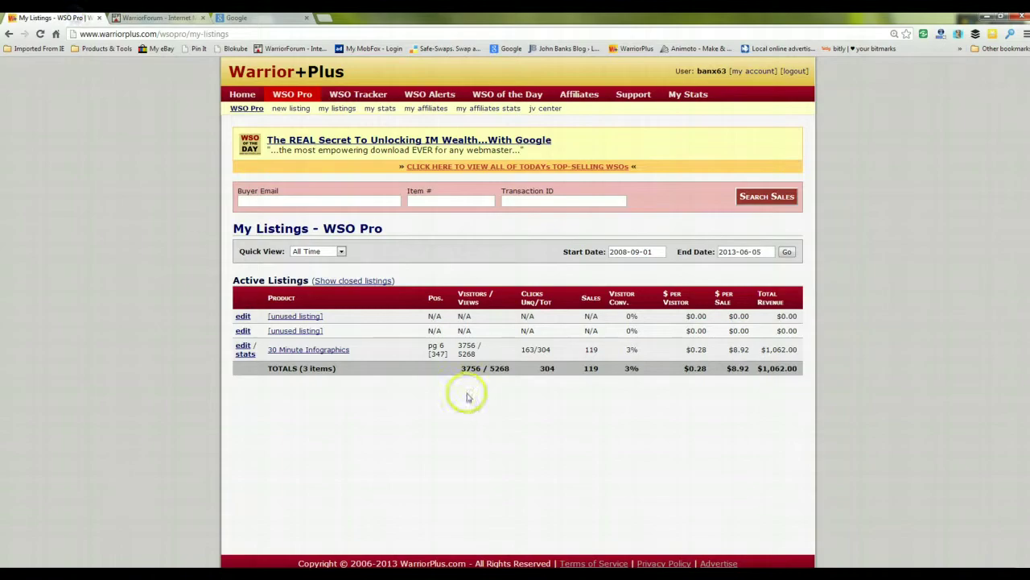
pyautogui.click(335, 352)
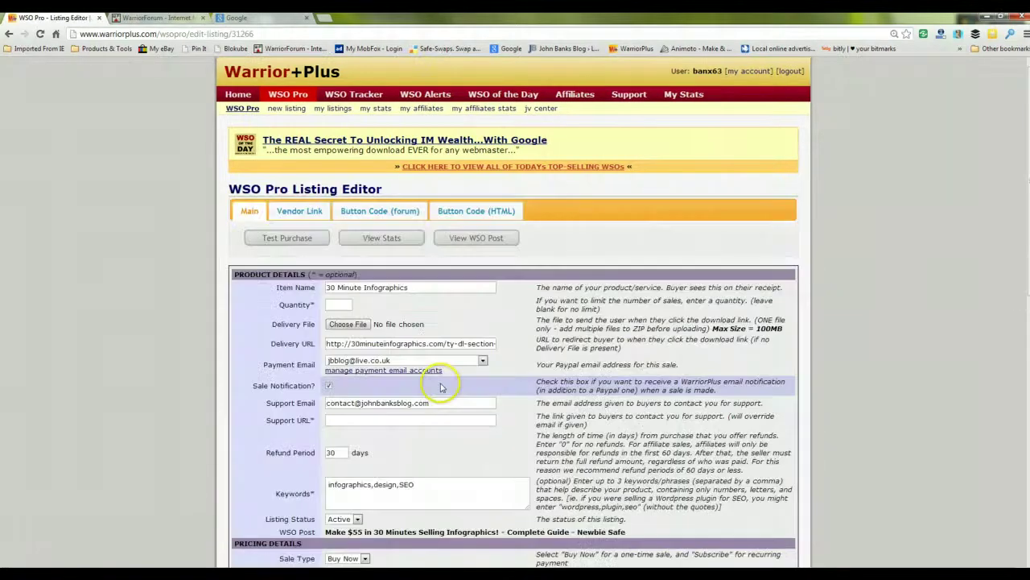
# Step: Set the payment email to "== SELECT PAYMENT EMAIL ADDRESS ==" and review the listing's product, pricing, upsell and autoresponder settings
pyautogui.click(483, 364)
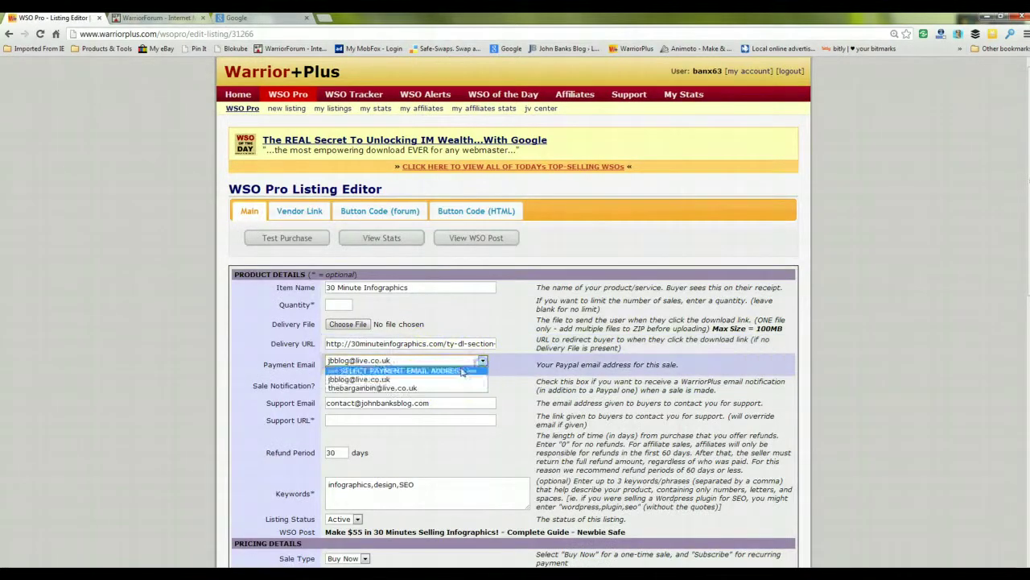
pyautogui.click(403, 393)
pyautogui.scroll(-5, 463, 419)
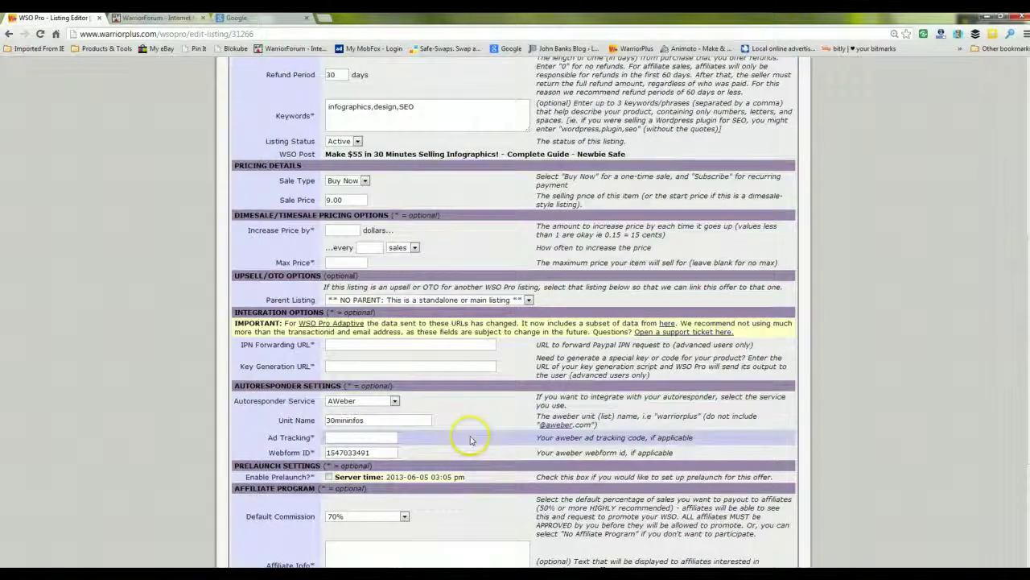
pyautogui.scroll(4, 467, 420)
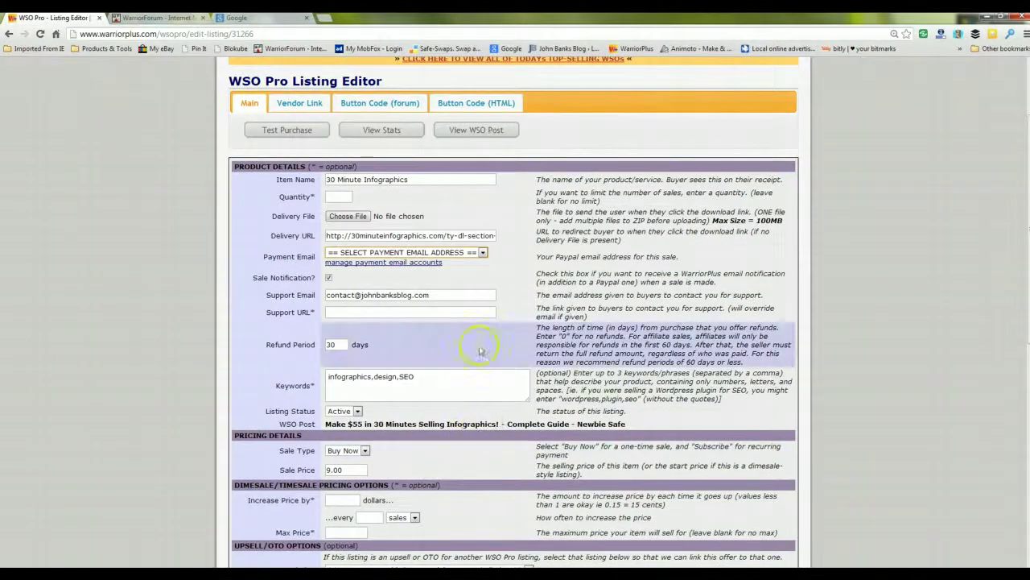
pyautogui.scroll(-3, 538, 343)
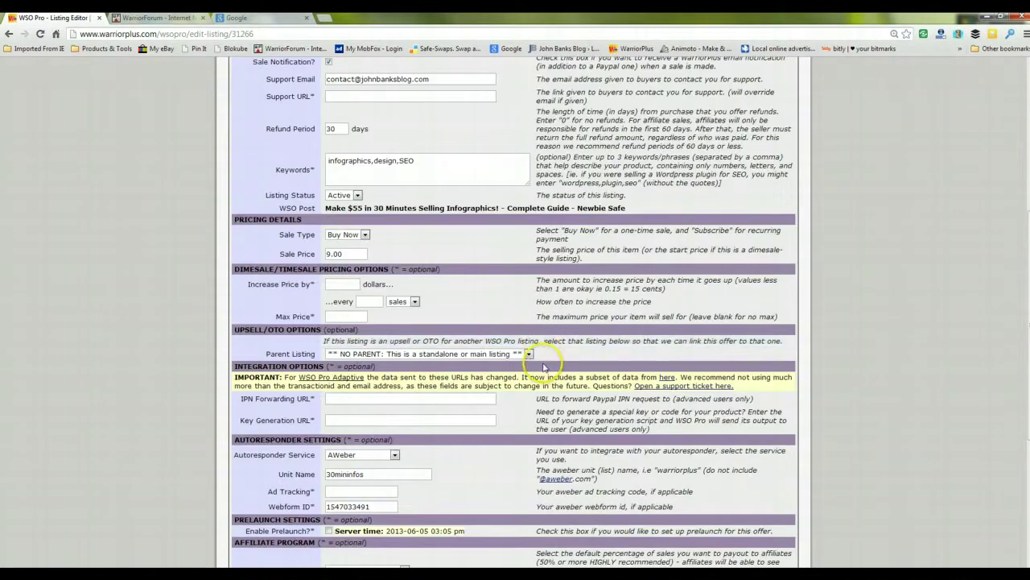
pyautogui.scroll(4, 541, 362)
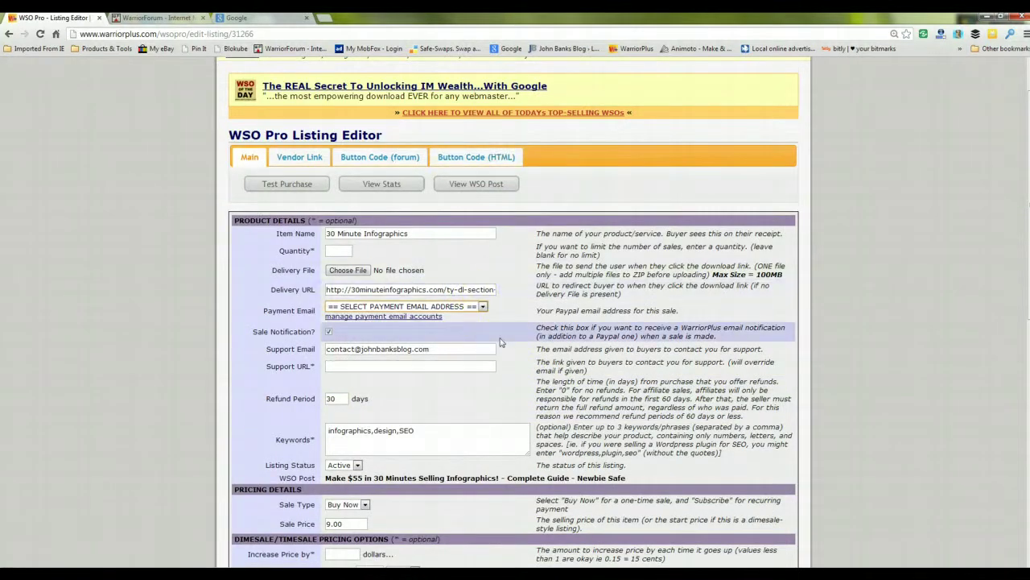
pyautogui.click(278, 186)
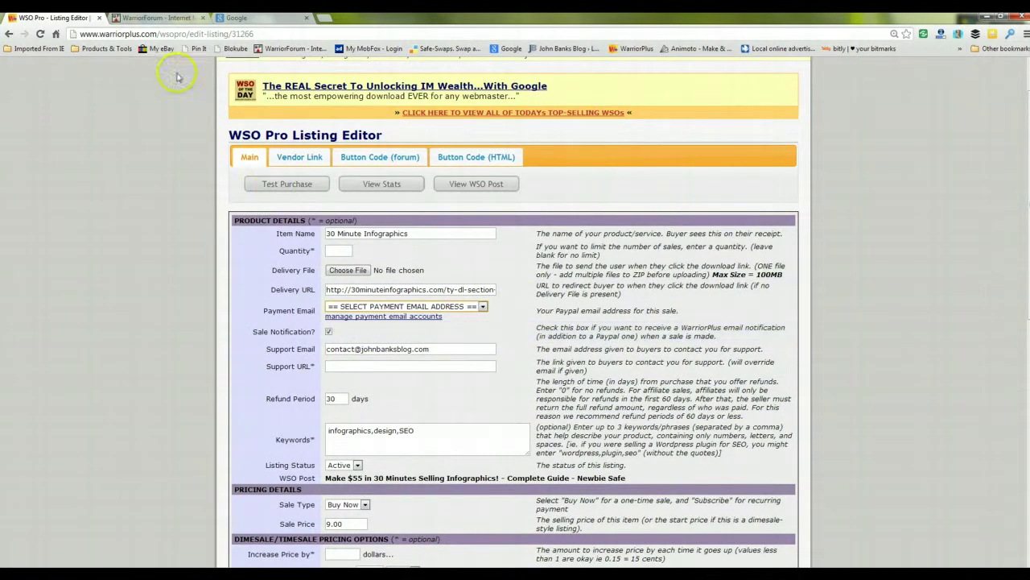
# Step: Load the sales page at 30minuteinfographics.com in the browser tab that holds Google
pyautogui.click(161, 18)
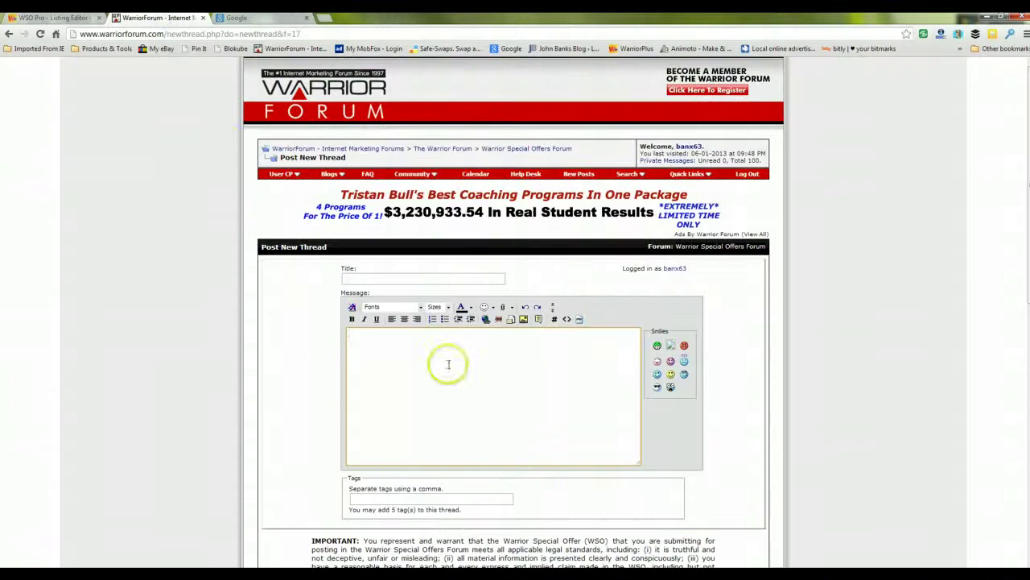
pyautogui.click(265, 17)
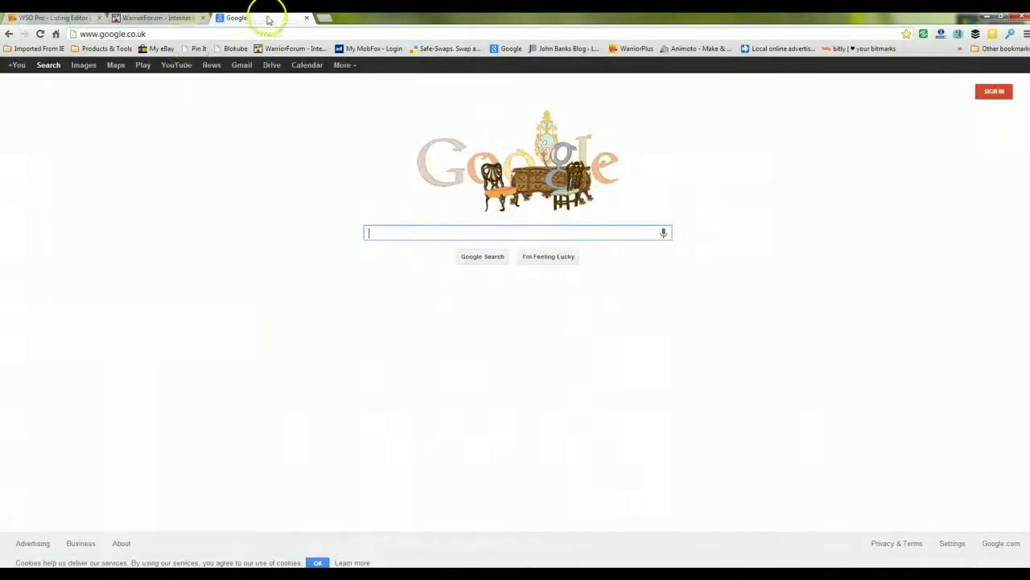
pyautogui.click(175, 36)
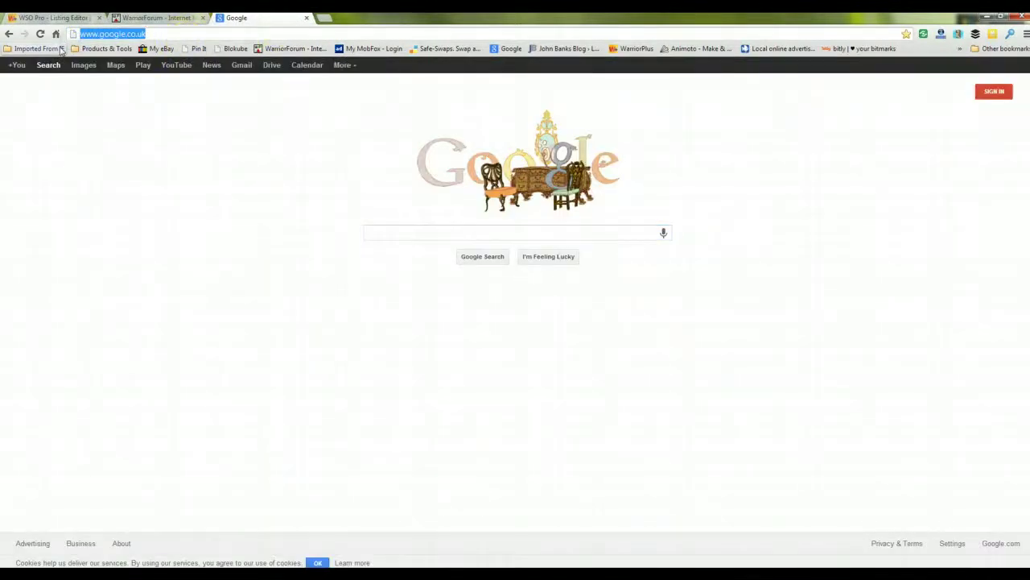
pyautogui.write('30')
pyautogui.click(118, 52)
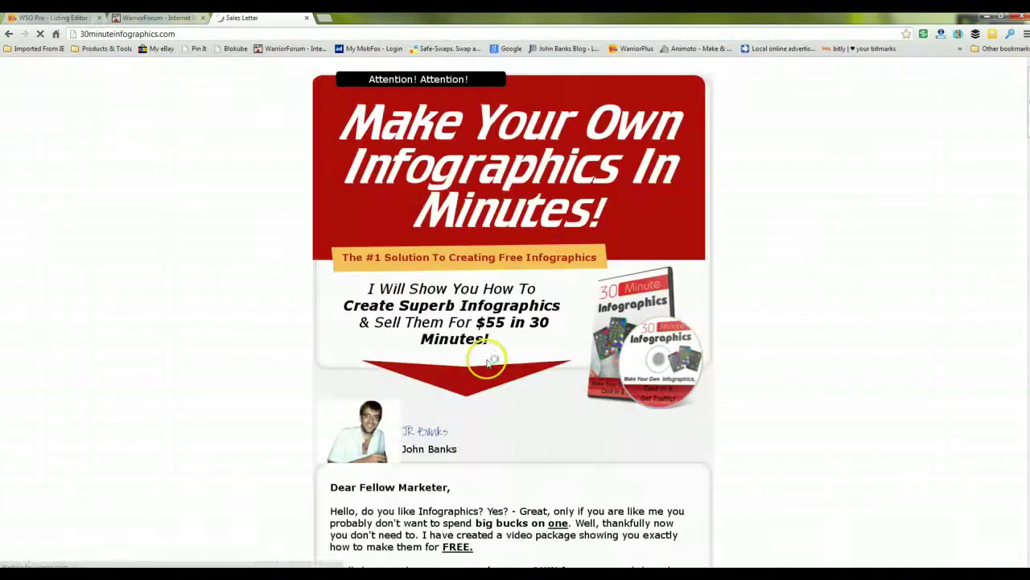
# Step: Review the 30 Minute Infographics sales letter from its headline down to the Buy Now box
pyautogui.scroll(-2, 758, 275)
pyautogui.scroll(-10, 758, 275)
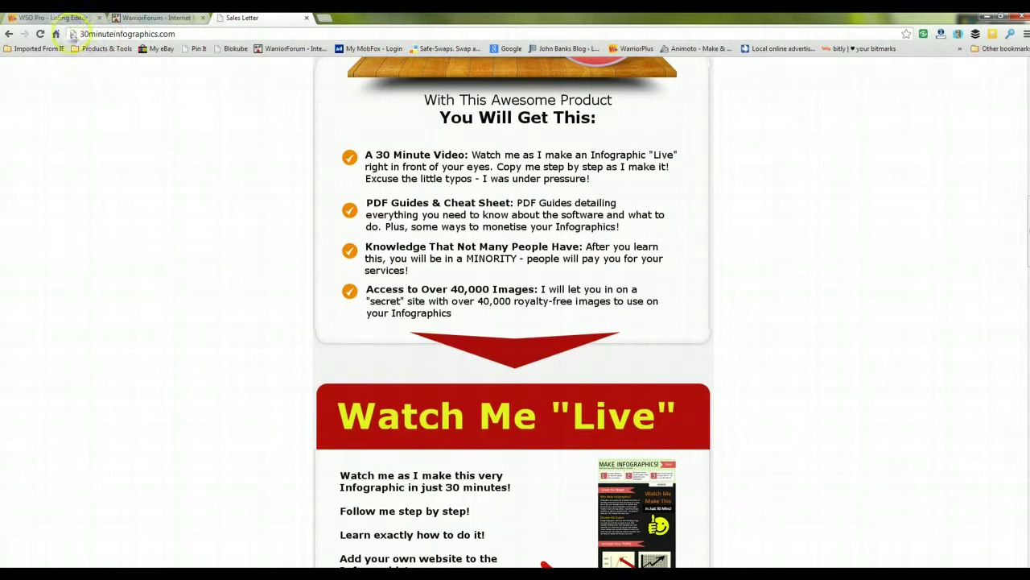
pyautogui.scroll(-4, 510, 311)
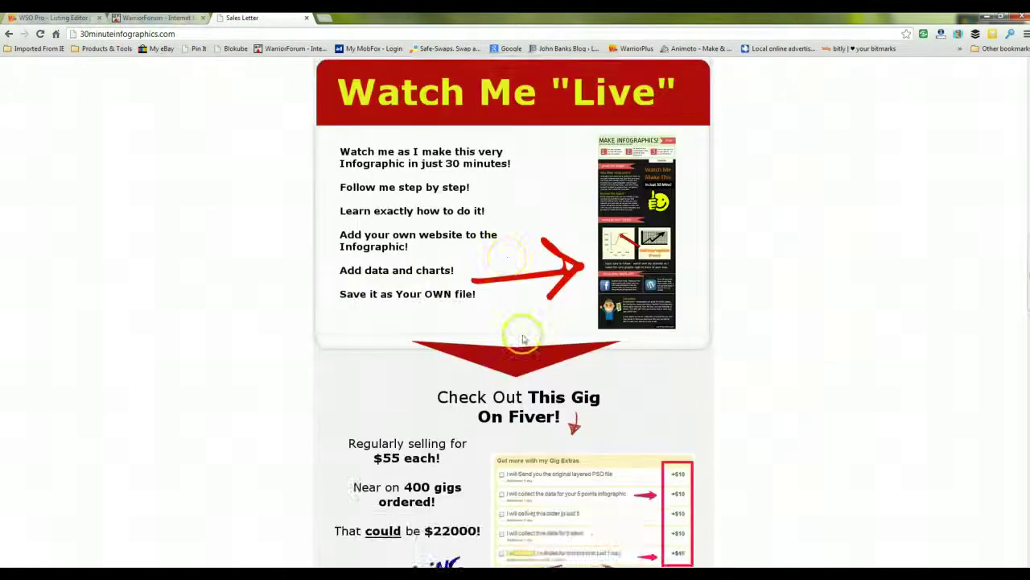
pyautogui.scroll(-20, 523, 339)
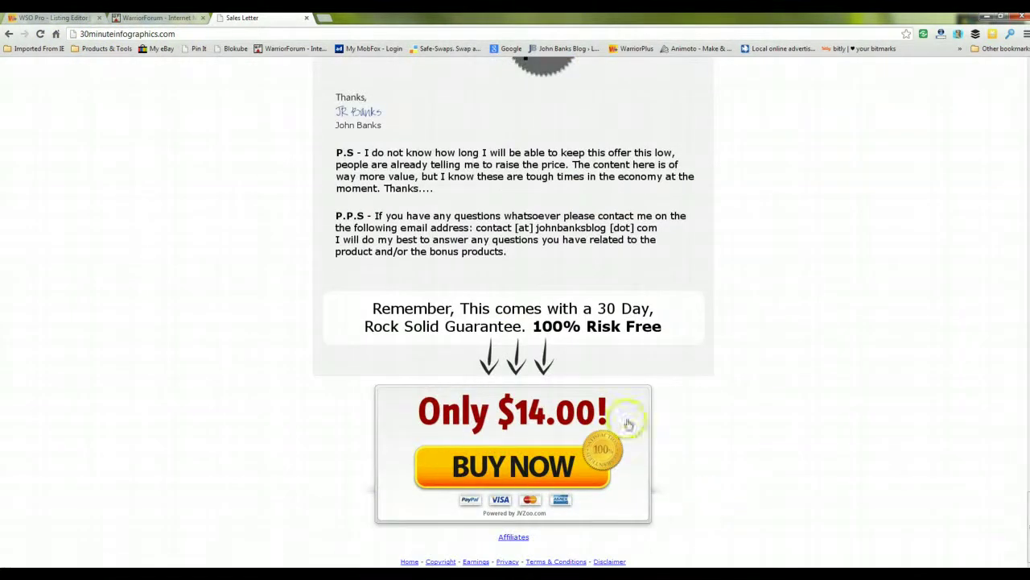
pyautogui.click(543, 465)
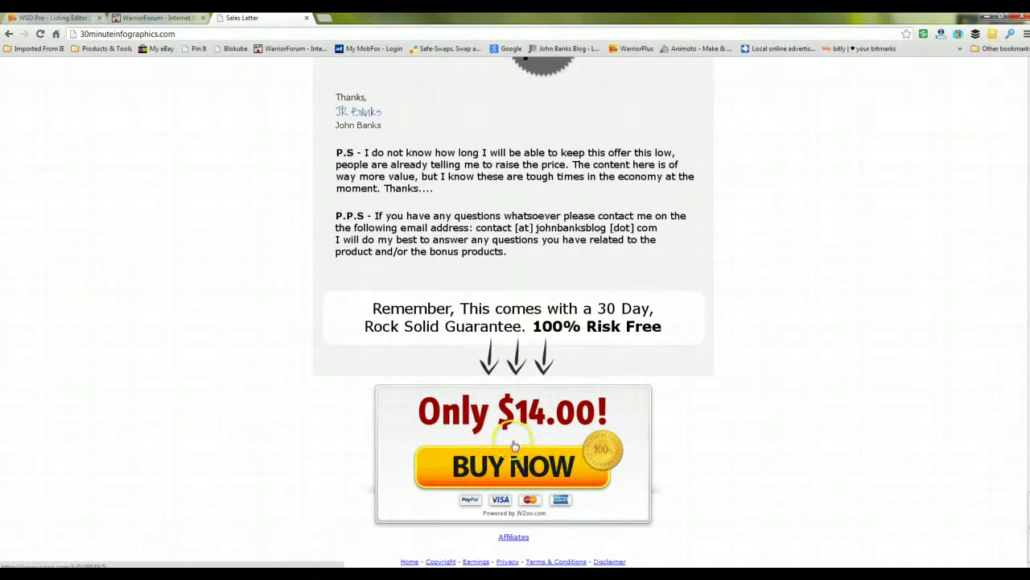
pyautogui.scroll(1, 322, 257)
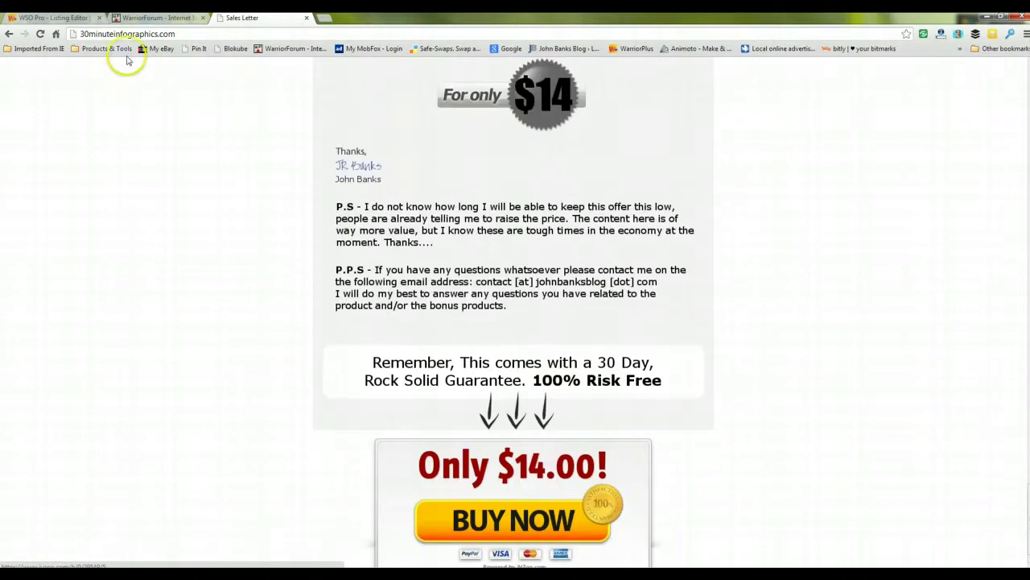
# Step: Compare the empty new thread form on Warrior Forum with the Buy Now section of the 30 Minute Infographics sales page
pyautogui.click(148, 19)
pyautogui.click(328, 111)
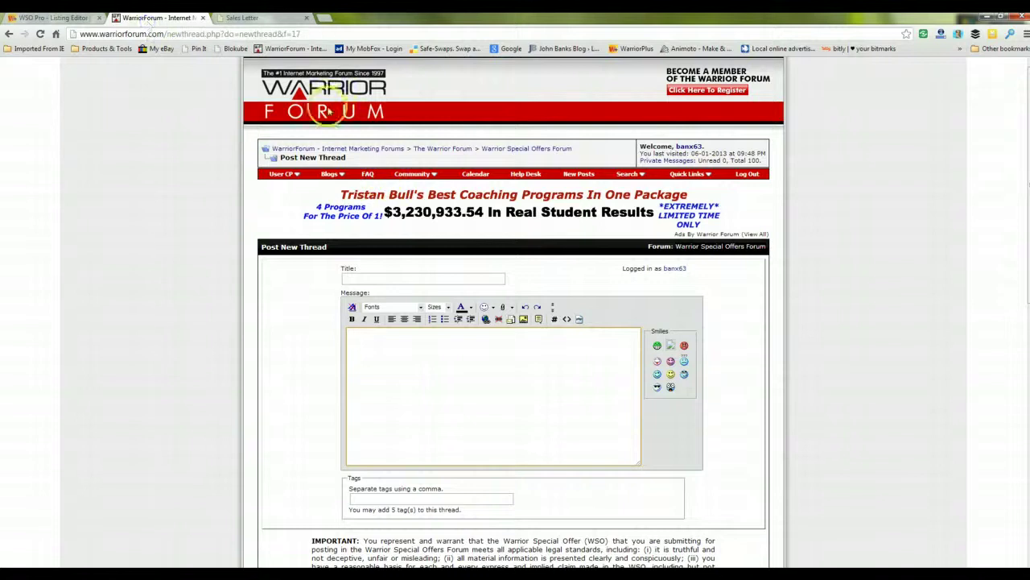
pyautogui.click(559, 281)
pyautogui.scroll(-2, 580, 289)
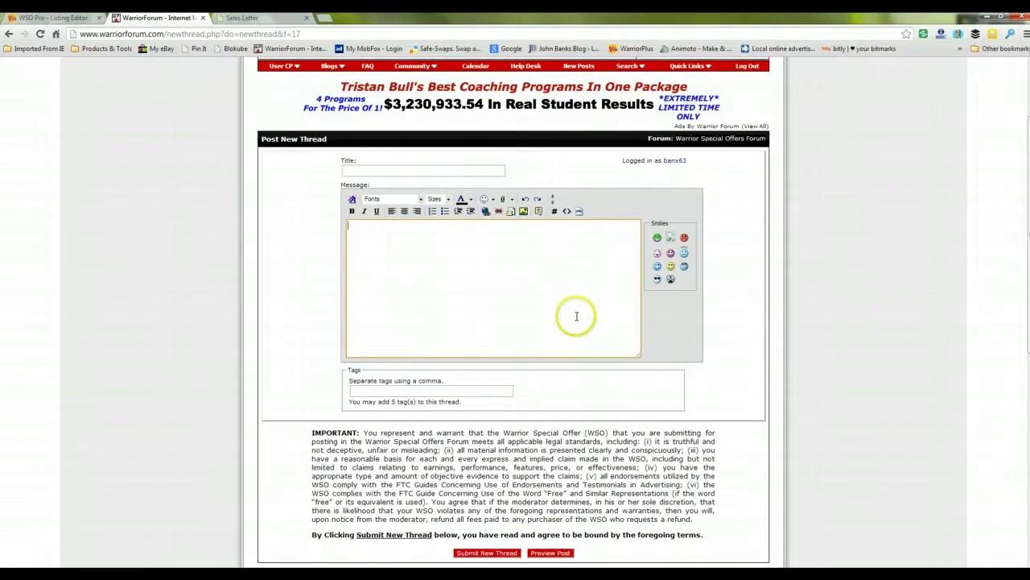
pyautogui.scroll(2, 572, 322)
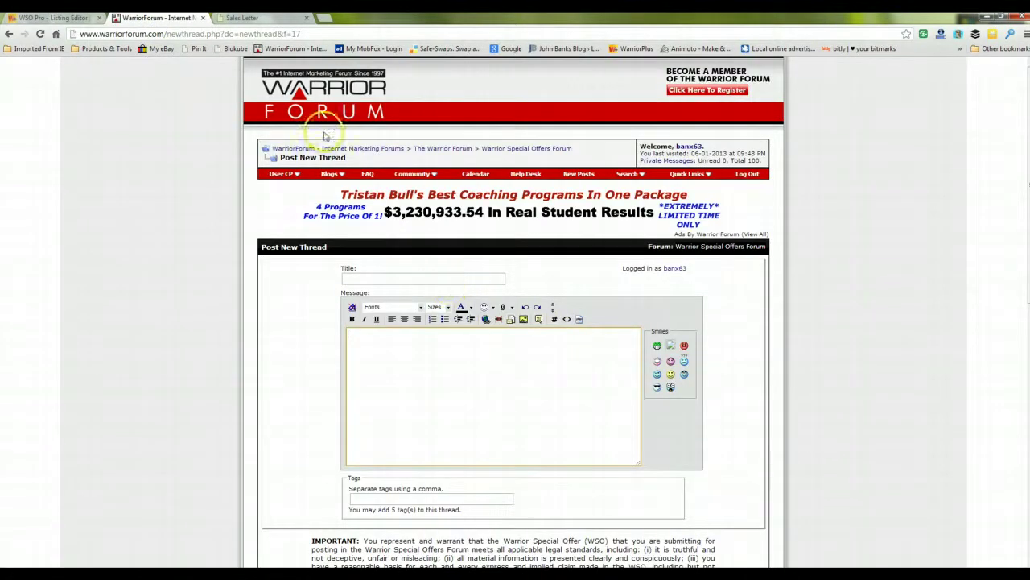
pyautogui.click(252, 18)
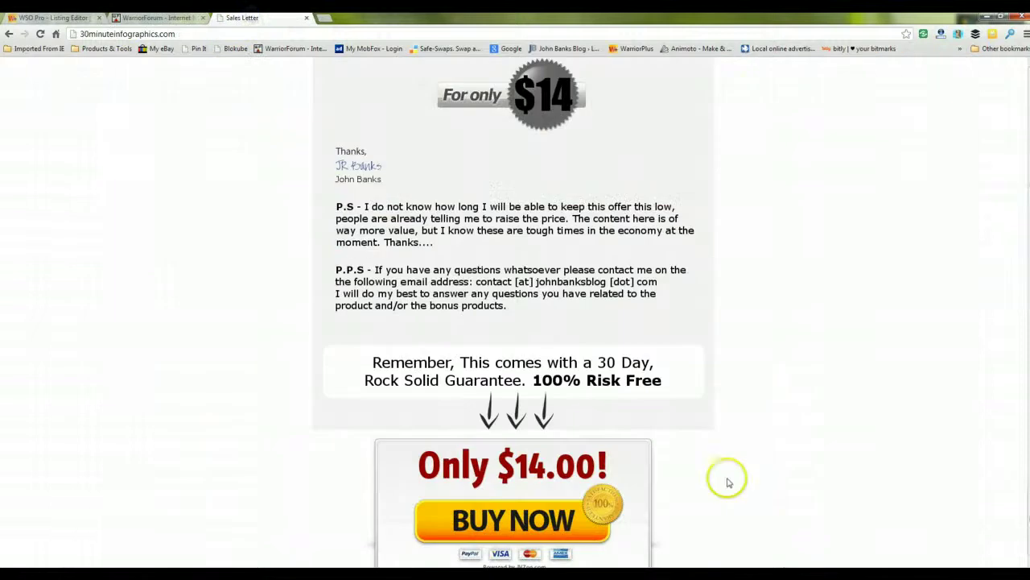
pyautogui.scroll(-1, 727, 482)
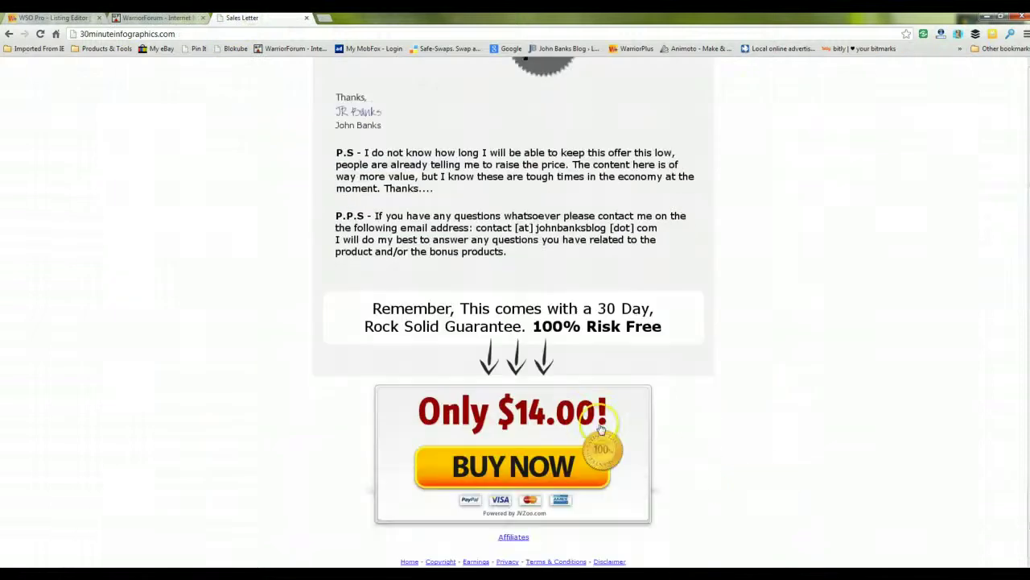
pyautogui.click(161, 19)
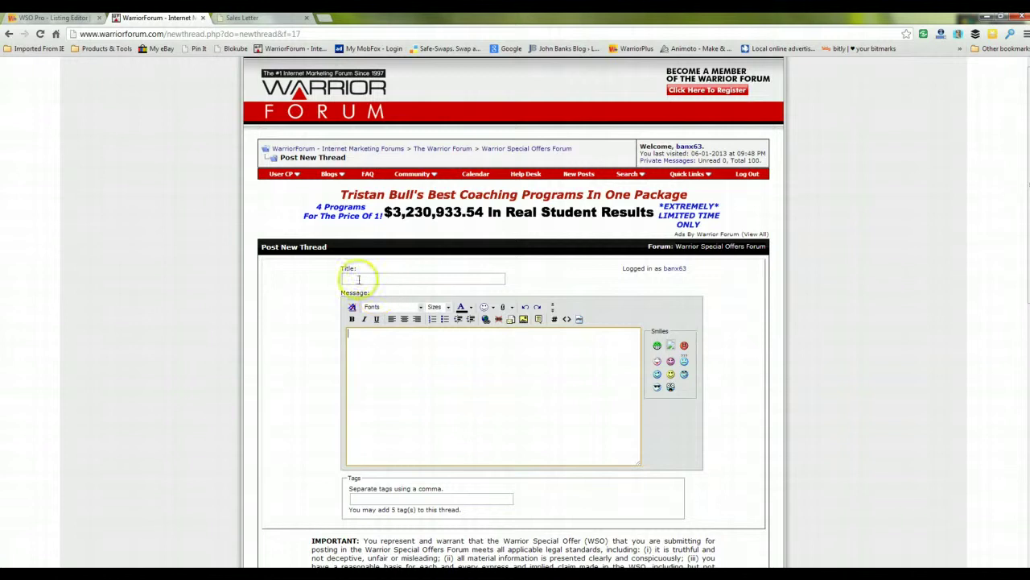
pyautogui.click(241, 17)
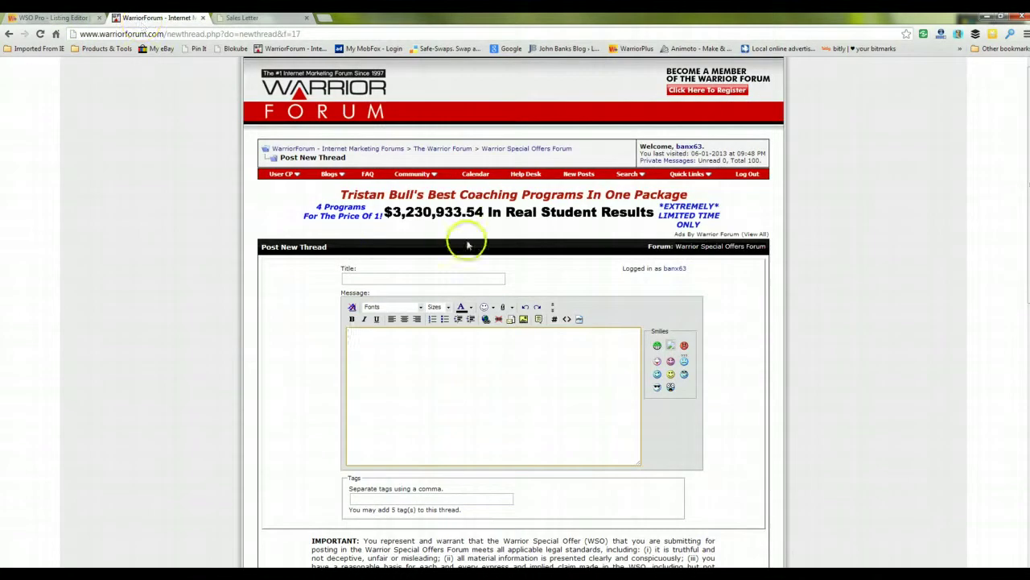
# Step: Go through the Warrior Special Offers Forum to the Warrior Forum home page and highlight the special offers section's viewer count
pyautogui.click(523, 153)
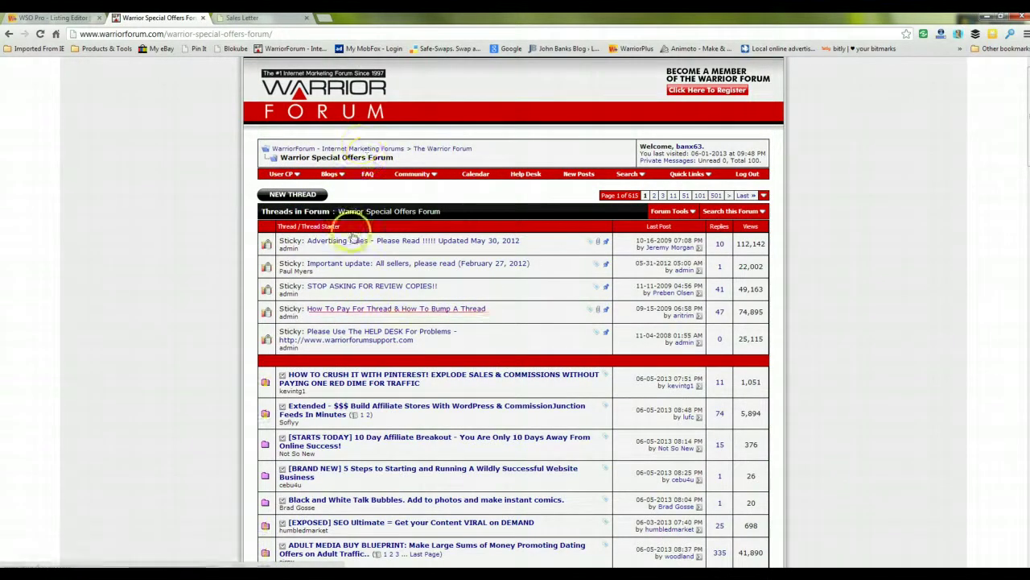
pyautogui.click(362, 149)
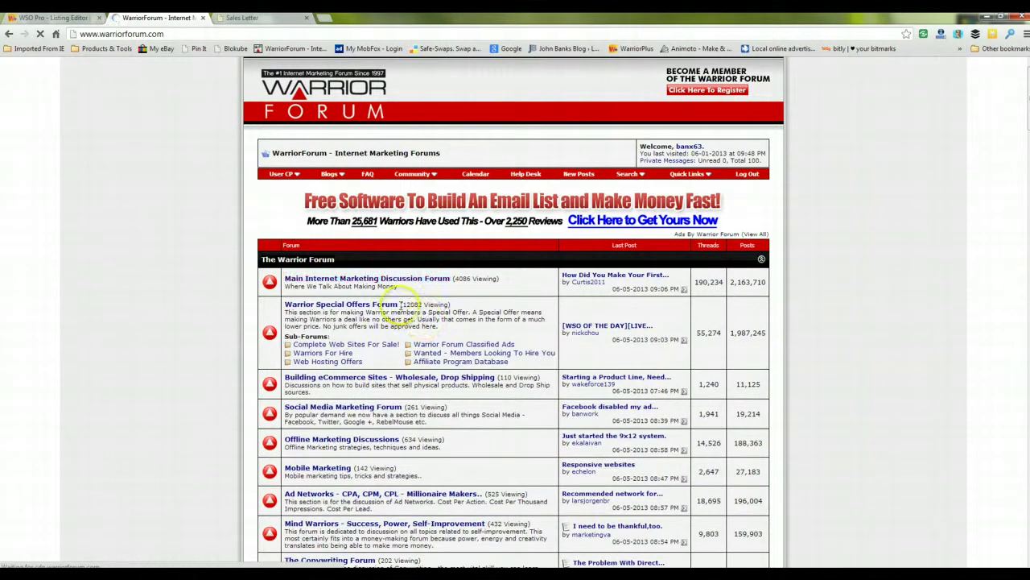
pyautogui.moveTo(451, 305); pyautogui.dragTo(454, 306)
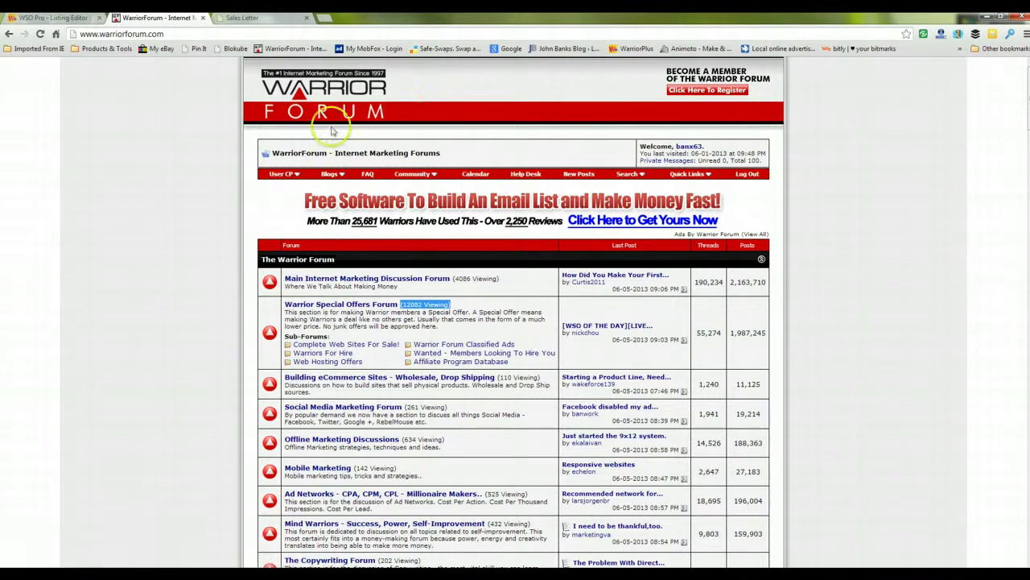
pyautogui.click(58, 18)
pyautogui.click(148, 18)
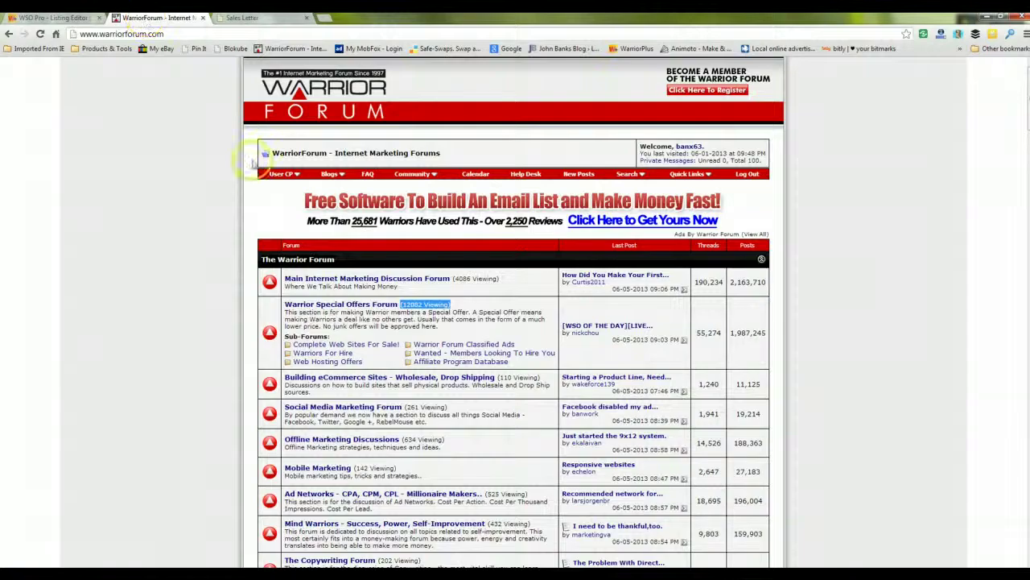
# Step: Open a new thread form in the Warrior Special Offers Forum and review its message area, submission terms and additional options
pyautogui.click(364, 305)
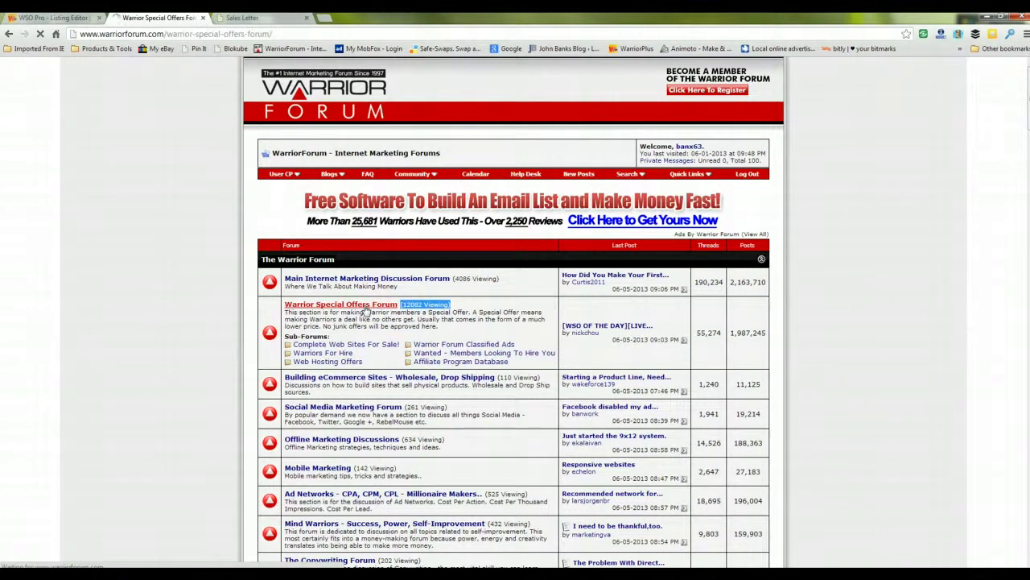
pyautogui.click(296, 196)
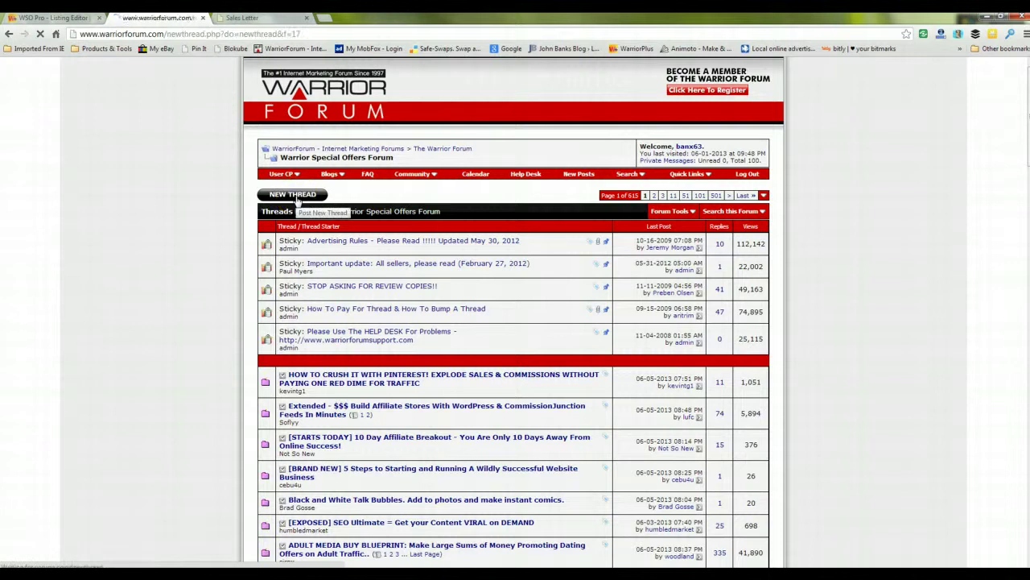
pyautogui.click(437, 379)
pyautogui.scroll(-1, 420, 378)
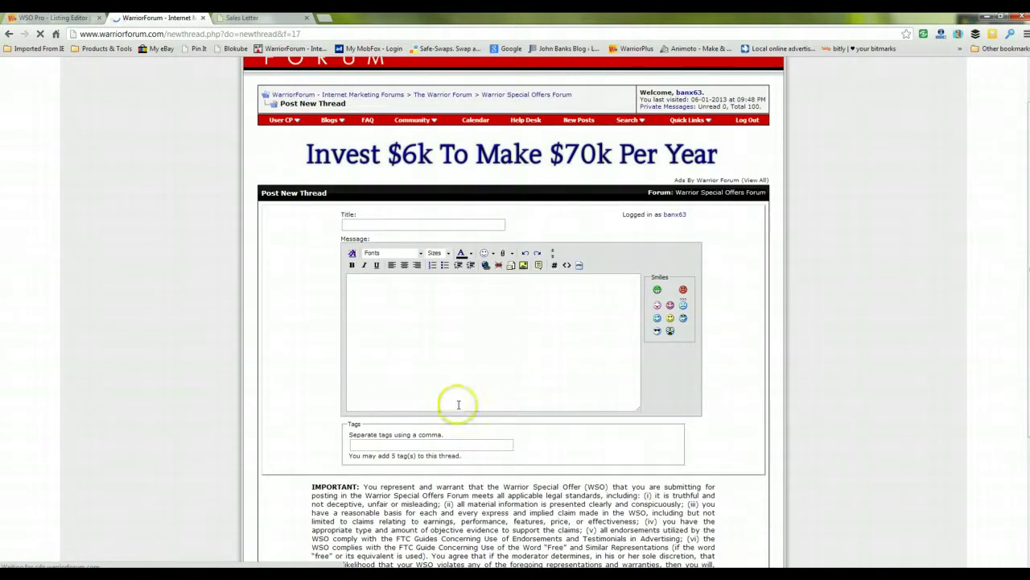
pyautogui.scroll(-4, 491, 434)
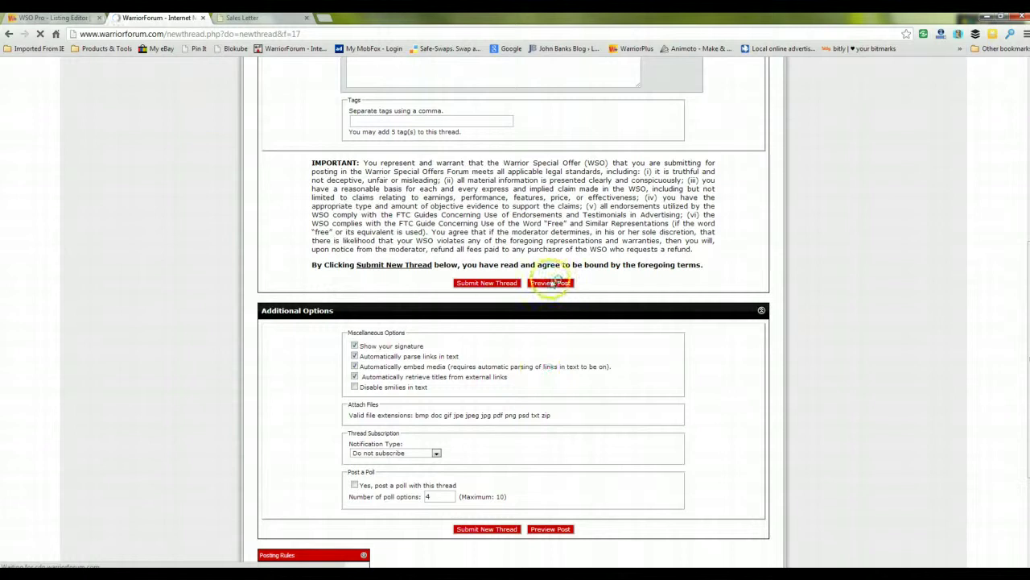
pyautogui.scroll(2, 534, 326)
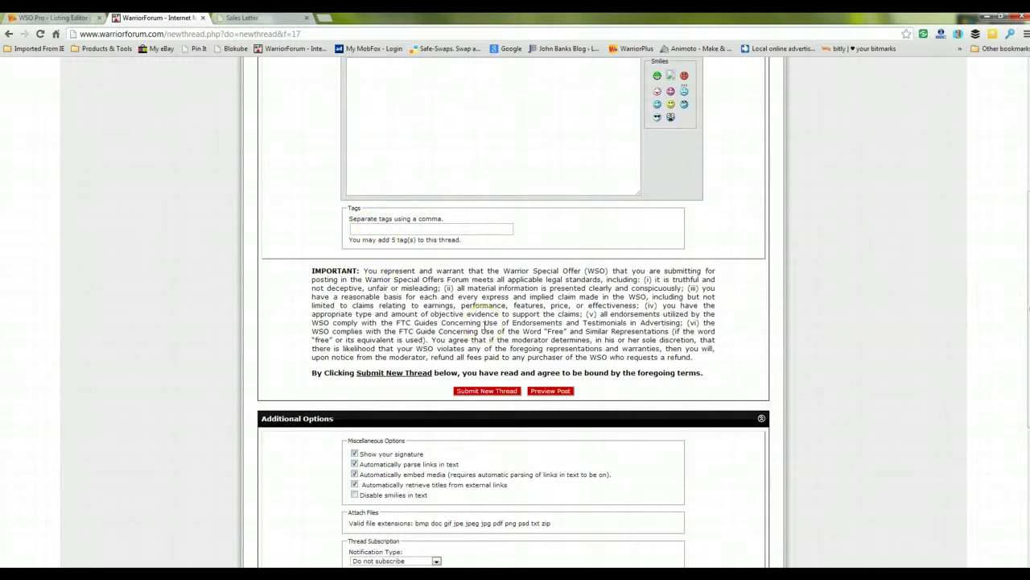
pyautogui.scroll(2, 486, 326)
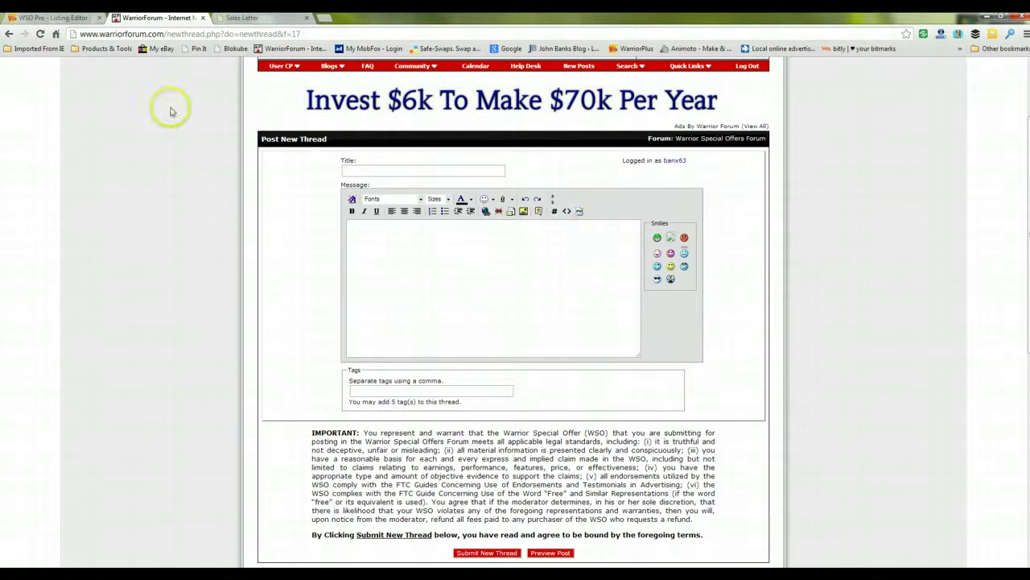
# Step: Return to the WSO Pro listing editor, highlight the WSO Post label and review the settings down to the end of the listing
pyautogui.click(58, 17)
pyautogui.scroll(-2, 405, 341)
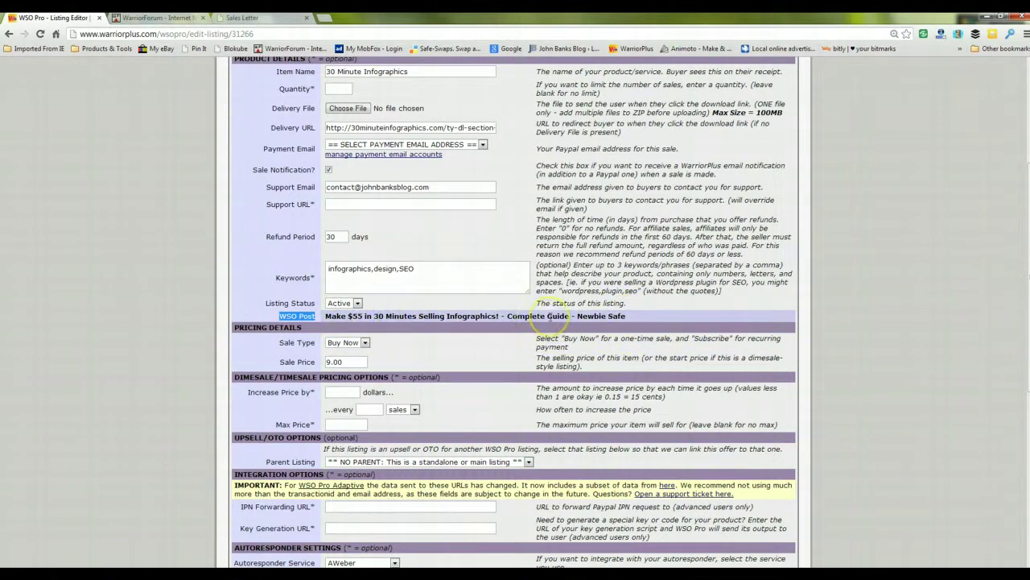
pyautogui.scroll(-5, 552, 316)
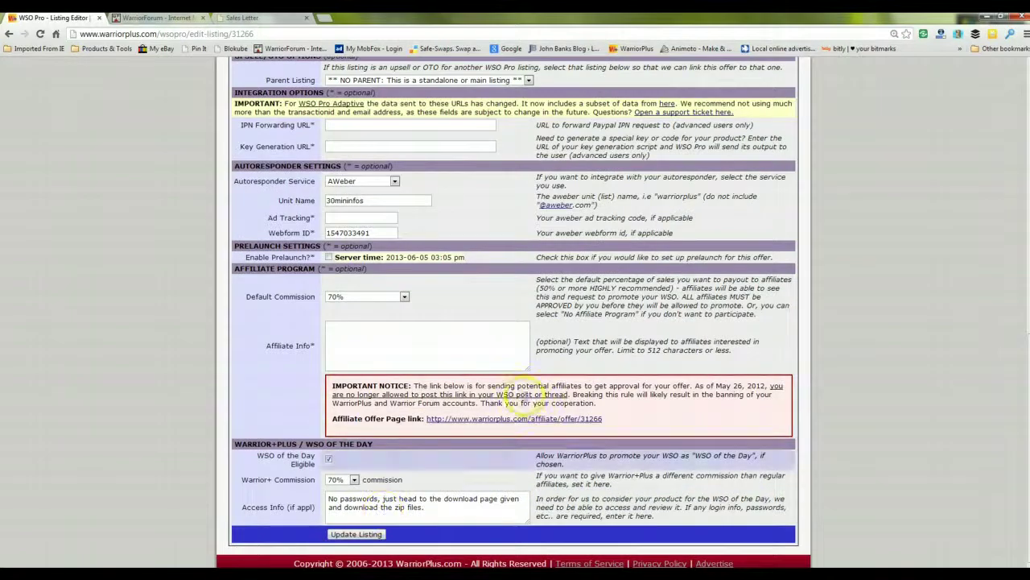
# Step: Log out of the WarriorPlus account and the Warrior Forum account
pyautogui.scroll(10, 445, 394)
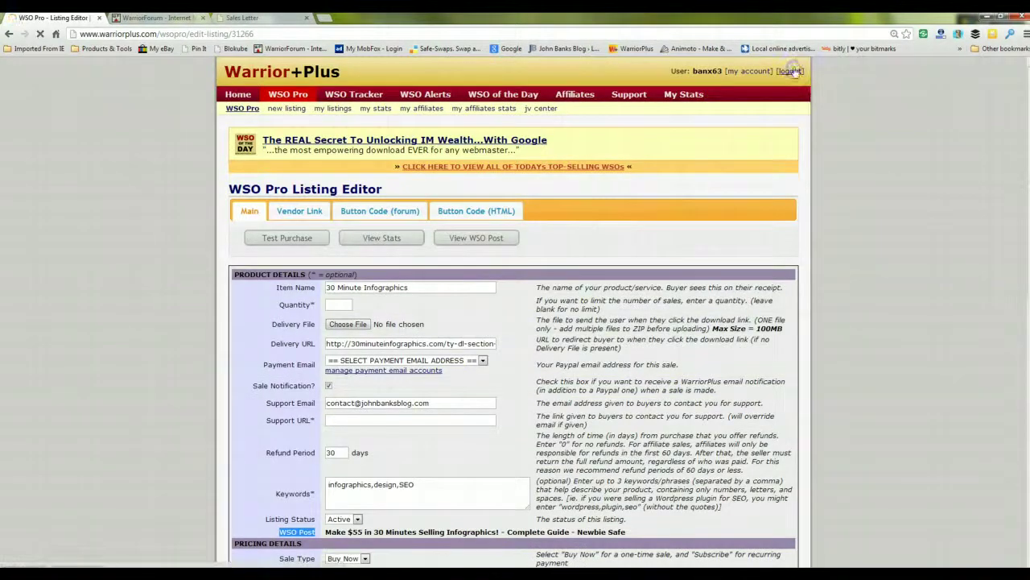
pyautogui.hotkey('ctrl', 'Tab')
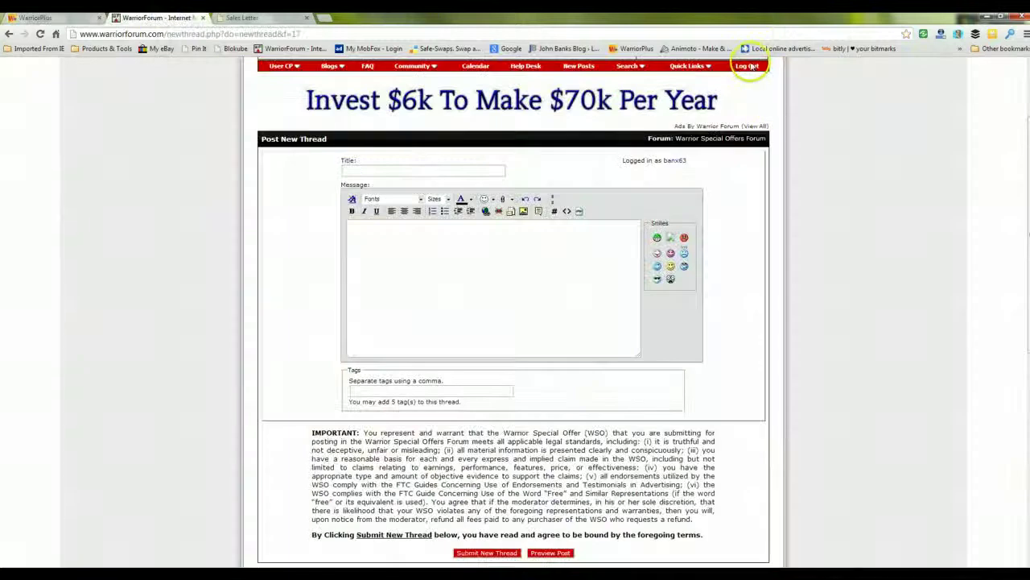
pyautogui.click(749, 66)
pyautogui.click(549, 308)
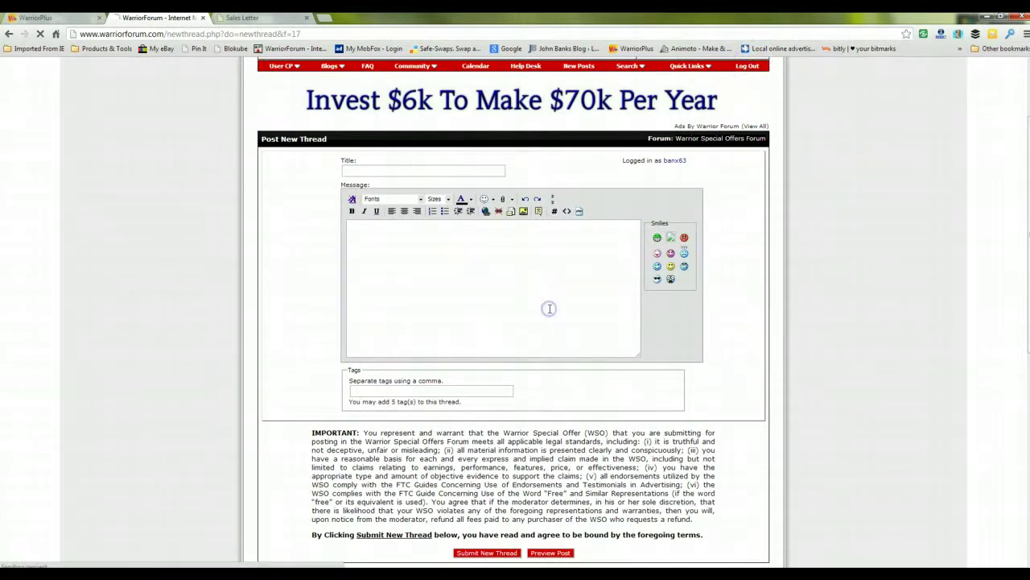